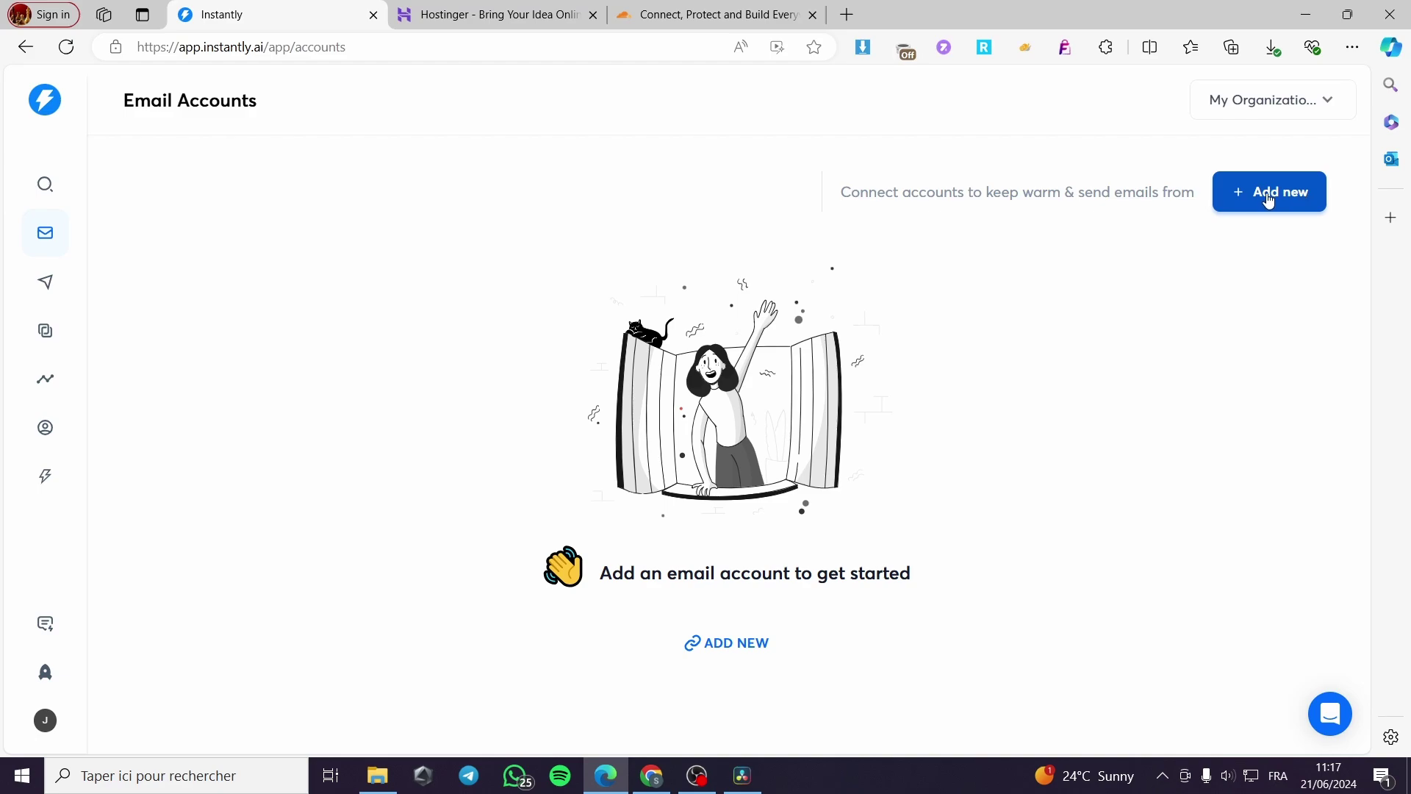
Begin a new Done-For-You Gmail / G-Suite account setup and focus its domain search field
click(1269, 201)
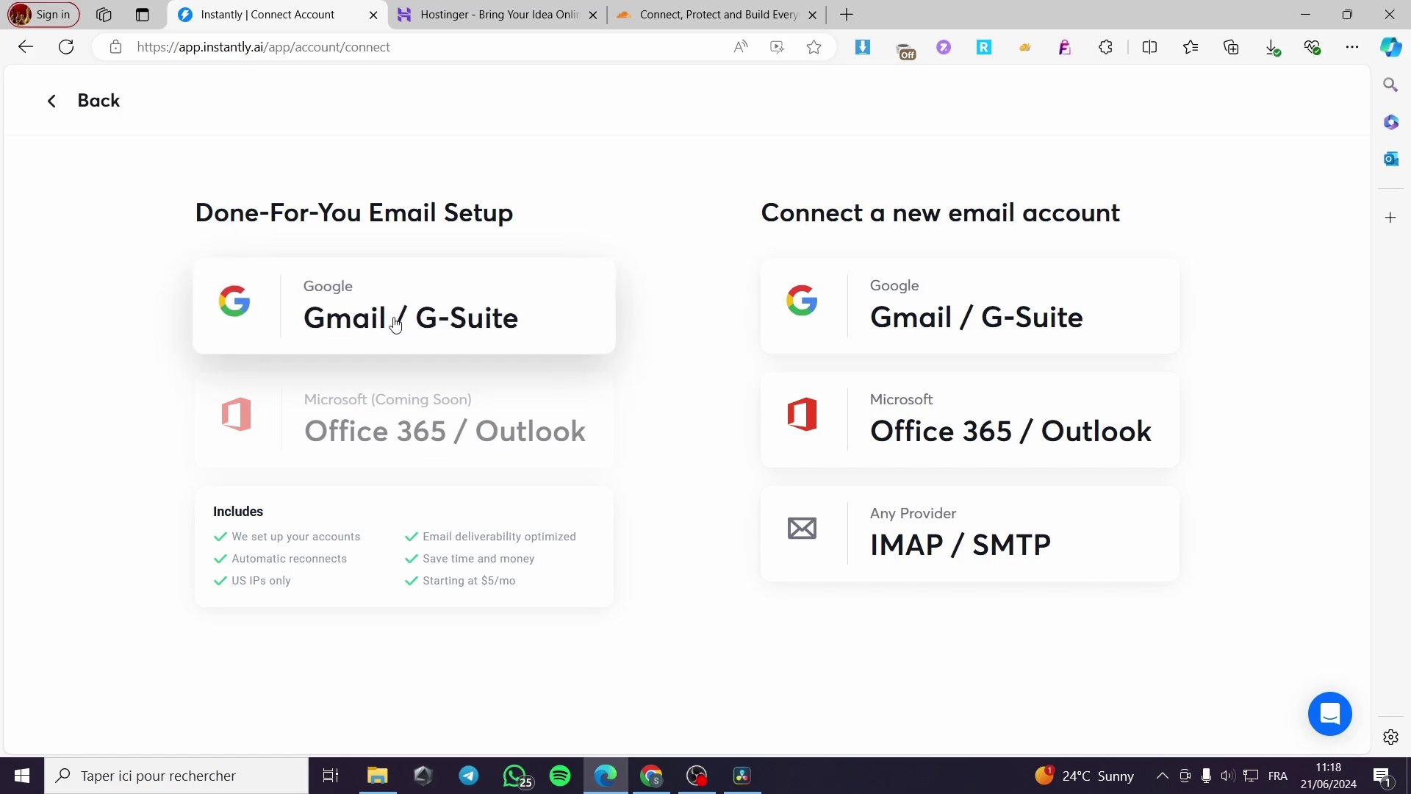
click(372, 318)
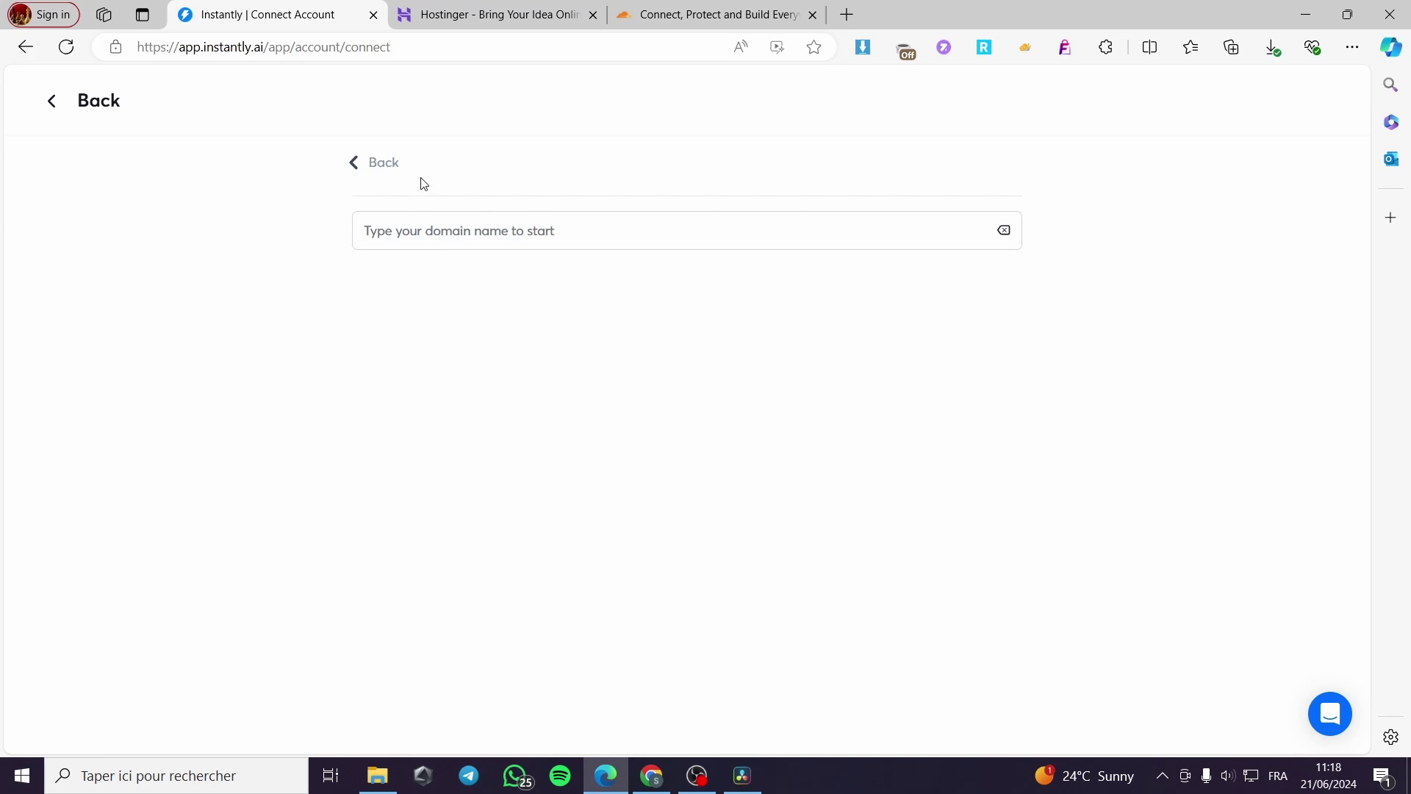
click(659, 238)
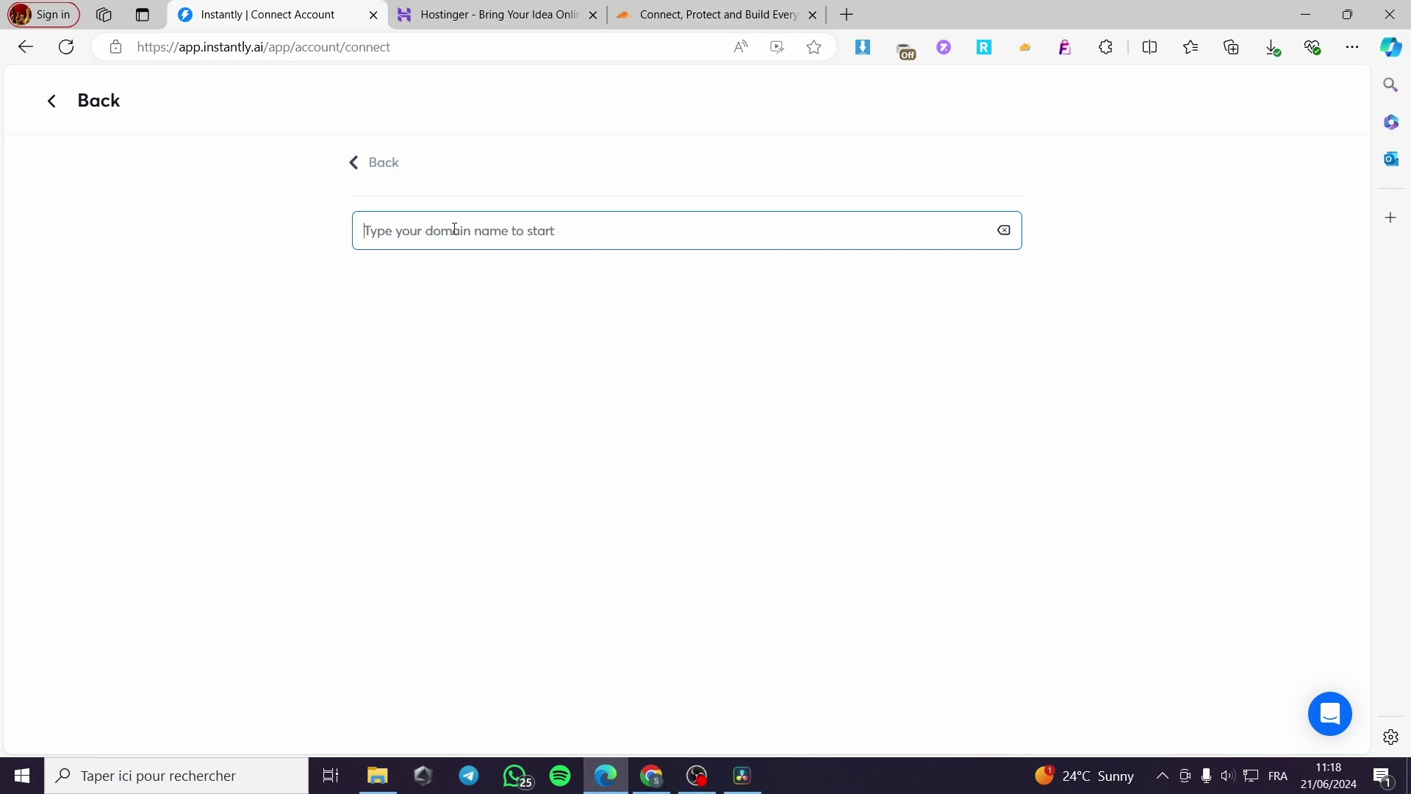
Compare the Hostinger and Cloudflare sites, then search Instantly's domain suggestions for 'cloudflare'
click(485, 21)
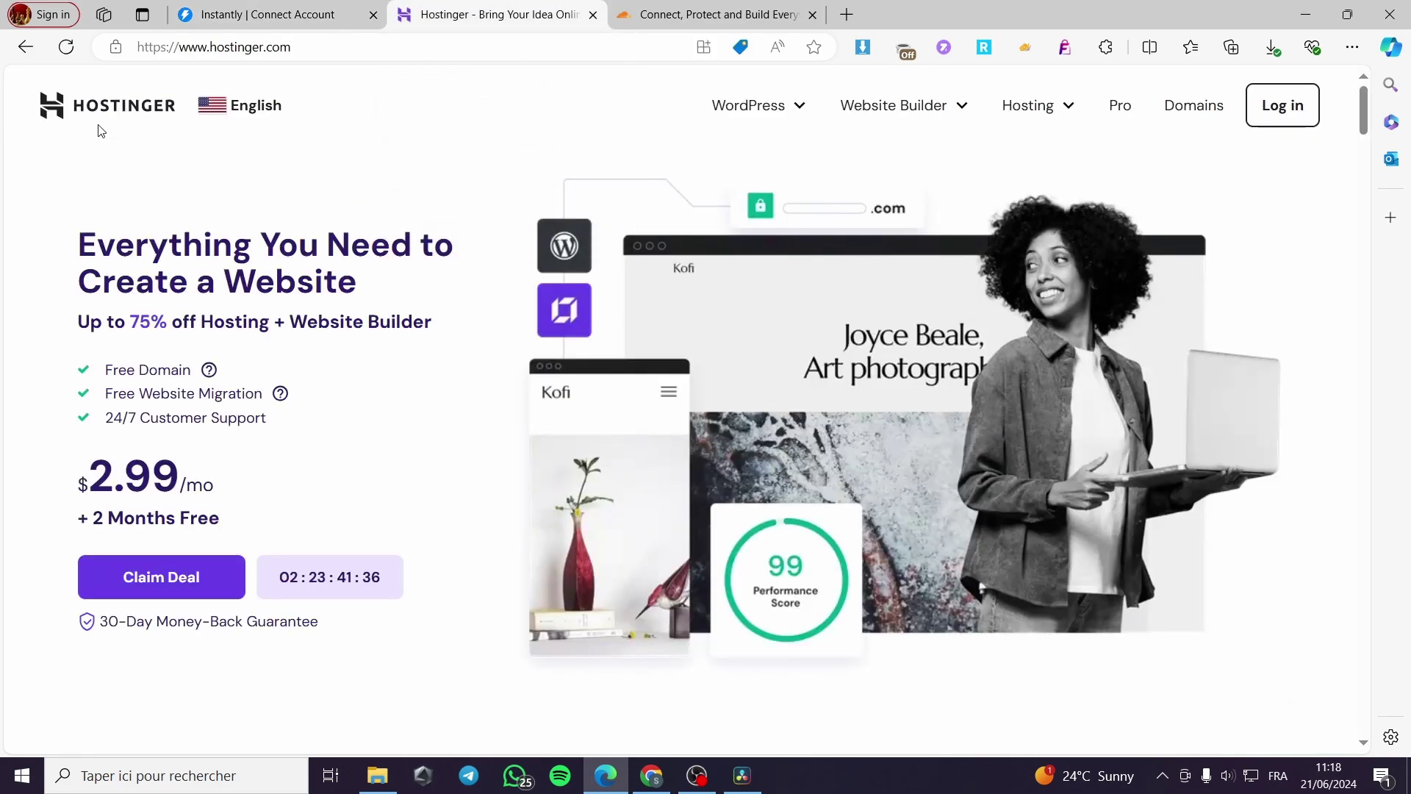
click(671, 13)
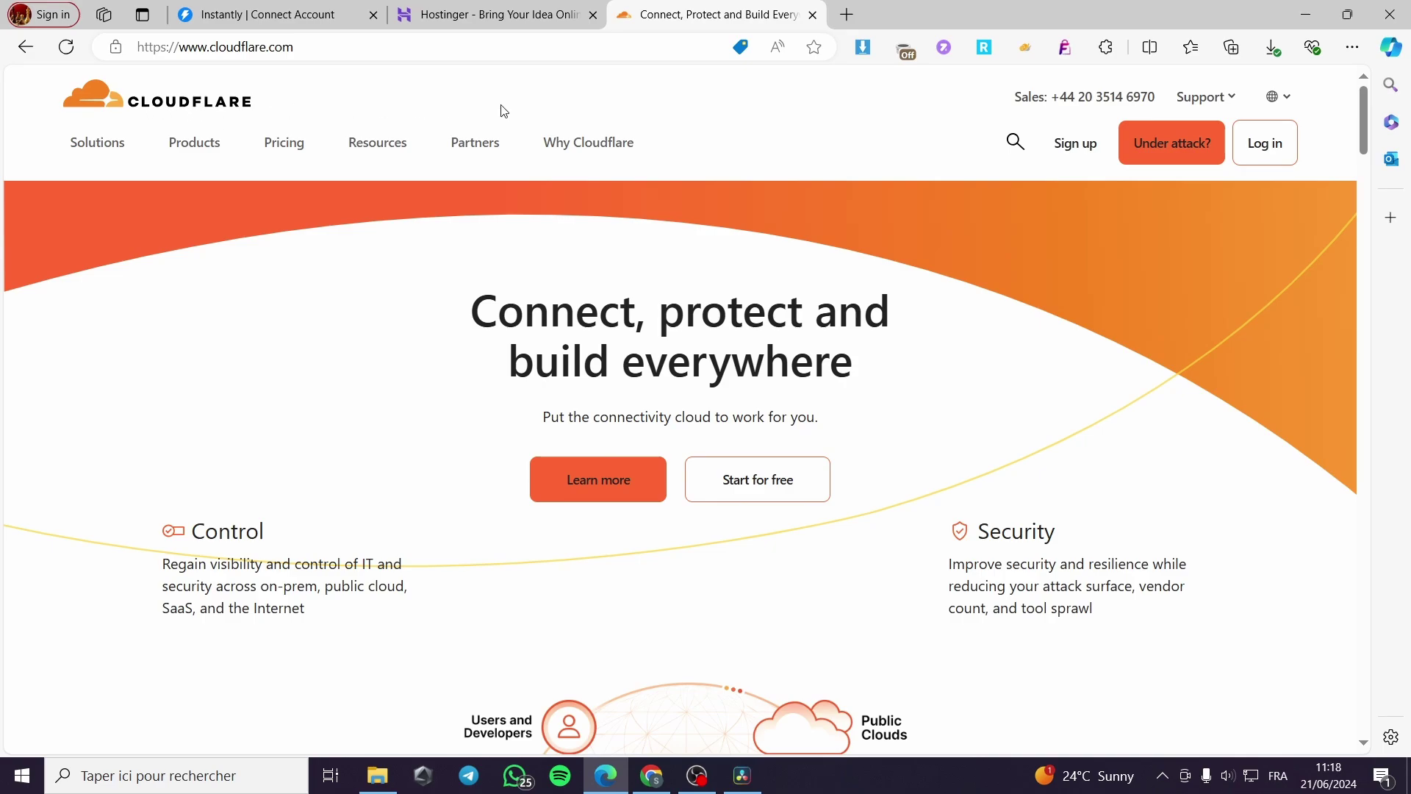
click(502, 7)
click(261, 10)
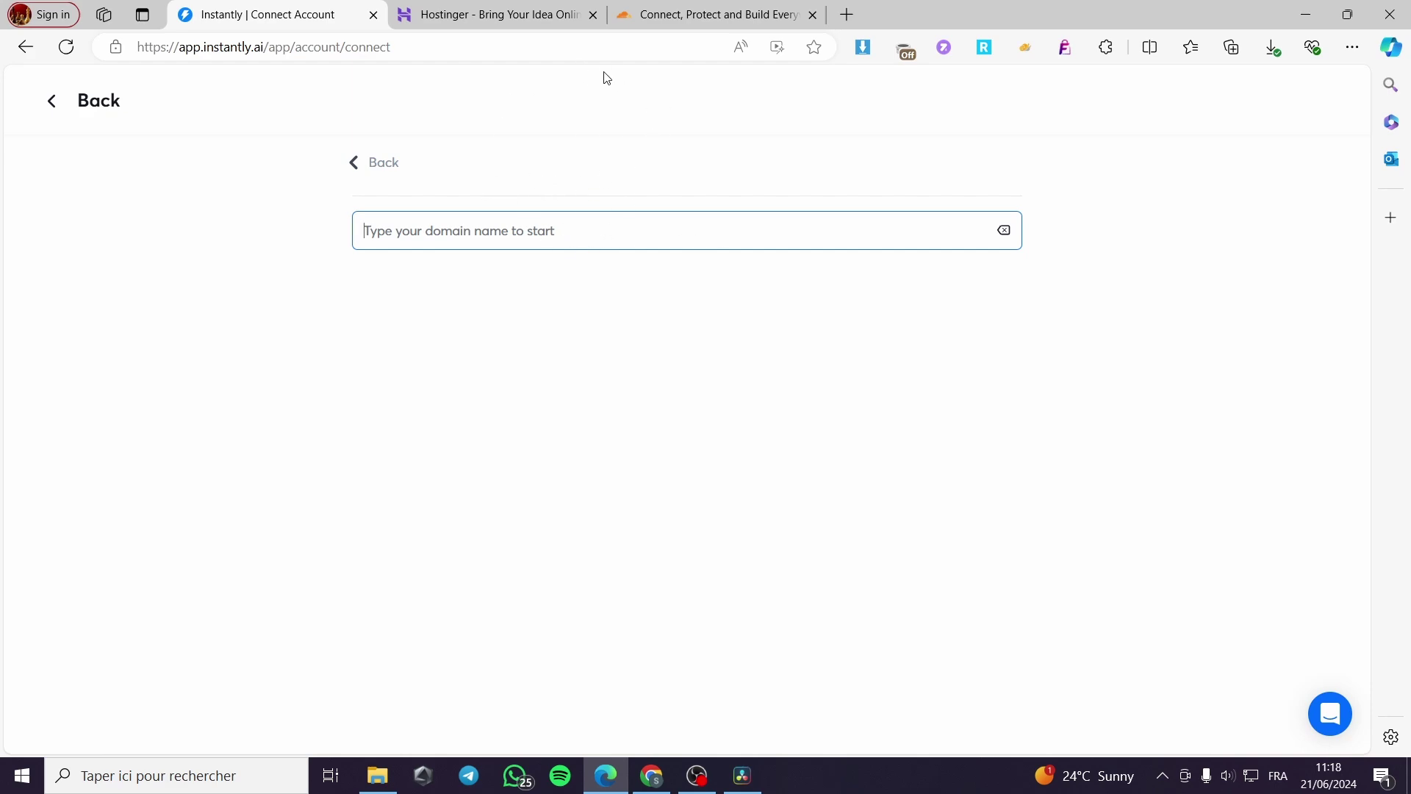
text(cloudflare)
click(686, 18)
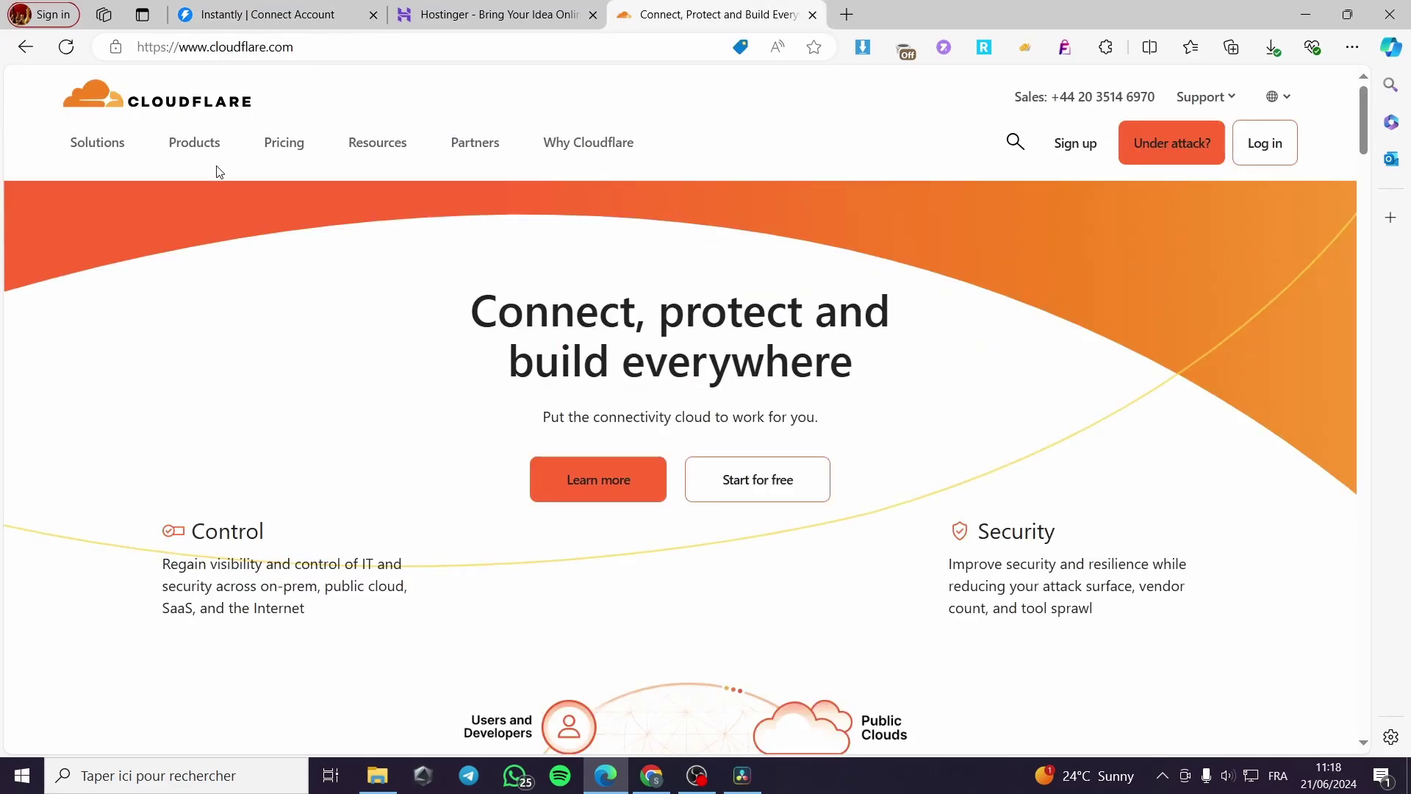
click(340, 9)
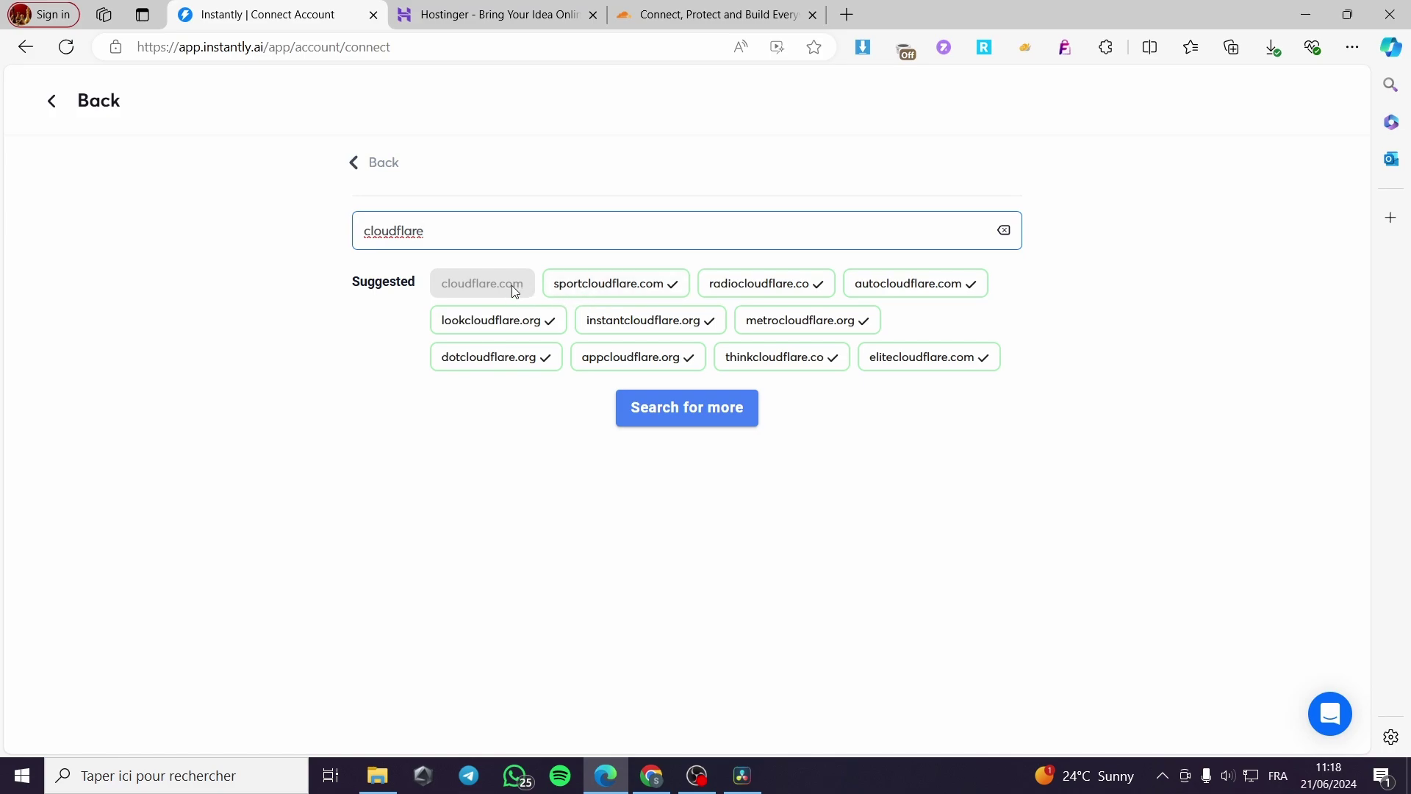
Extend the search to cloudflare.co and select elitecloudflare.com at $15 a year
text(.com)
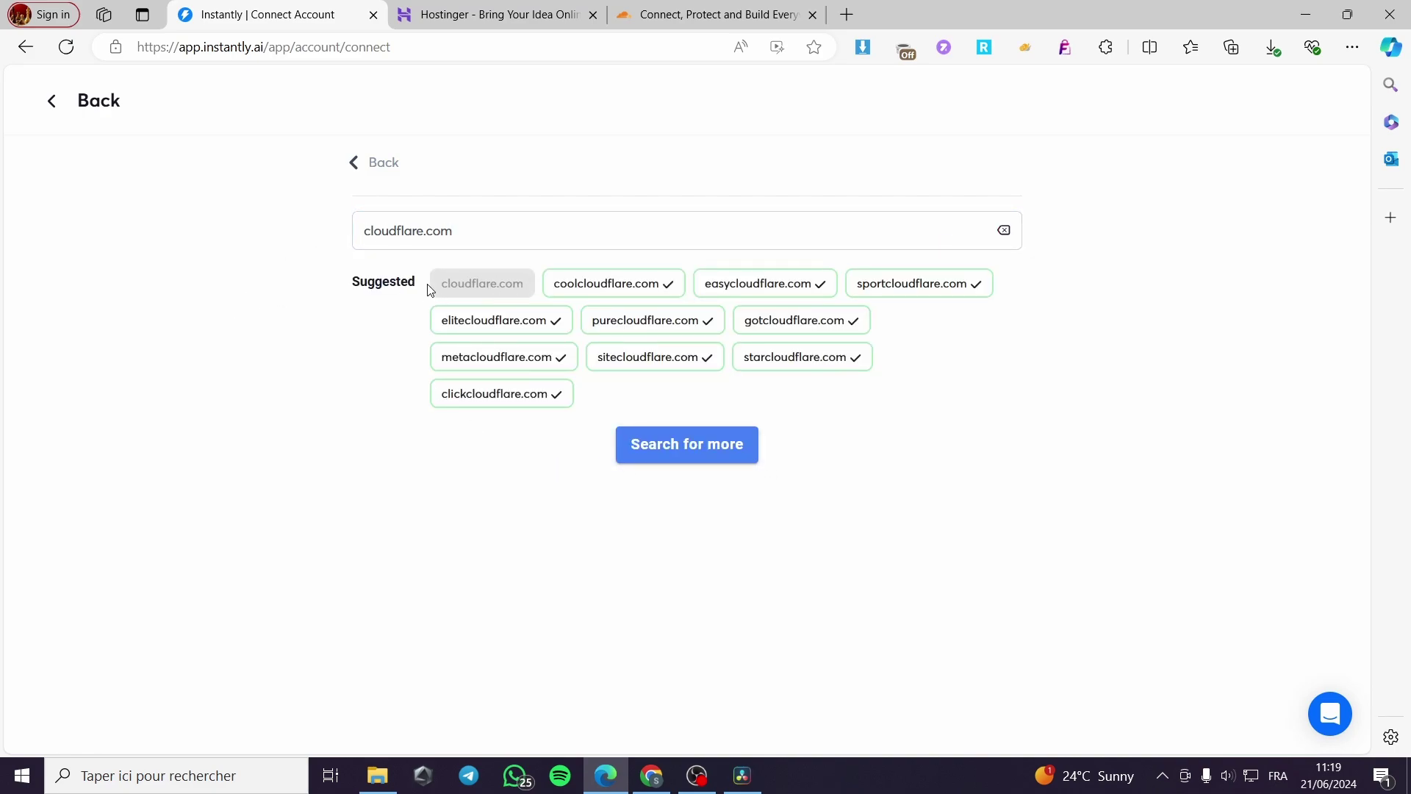
click(537, 321)
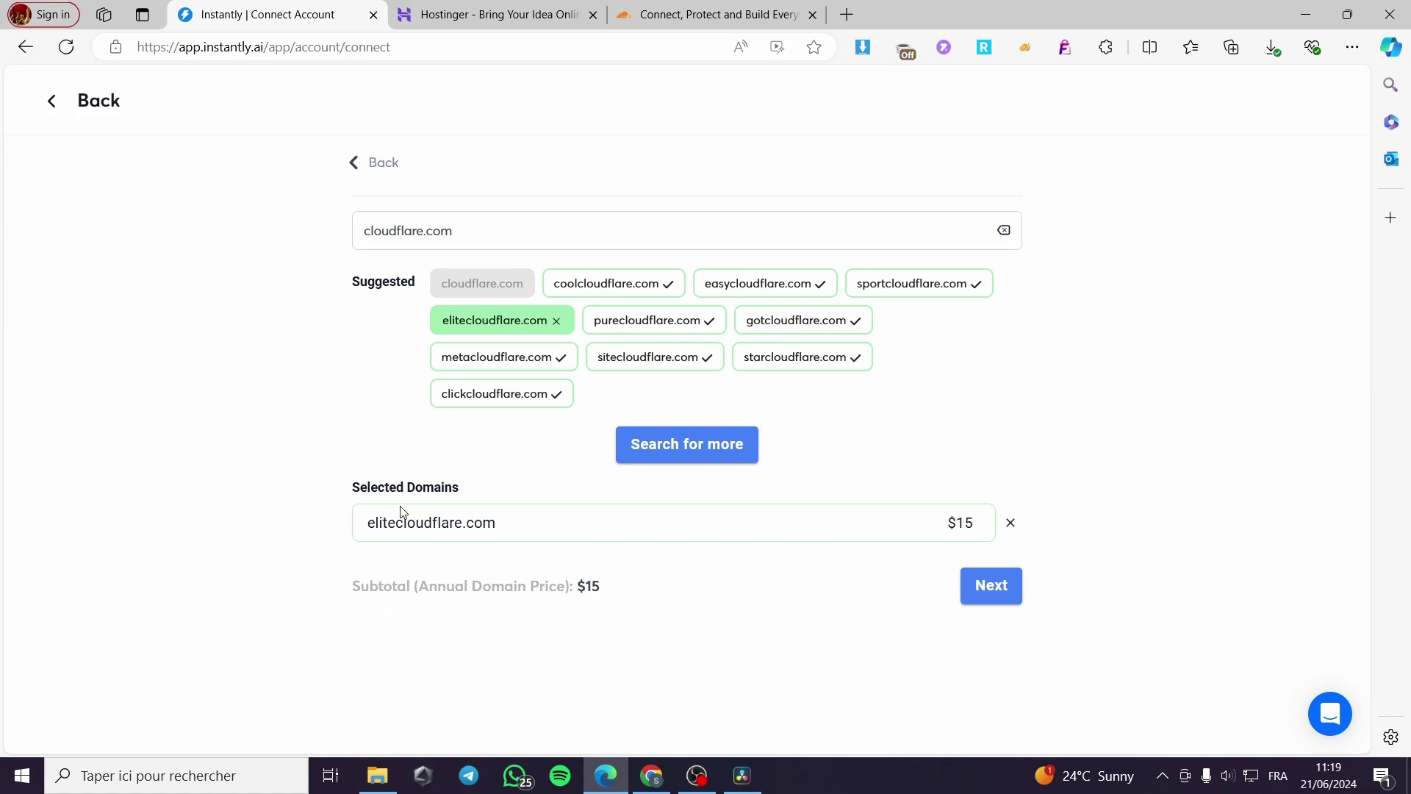
Continue to the Order page, review its inbox list, and select the Forwarding Domain field
click(1007, 597)
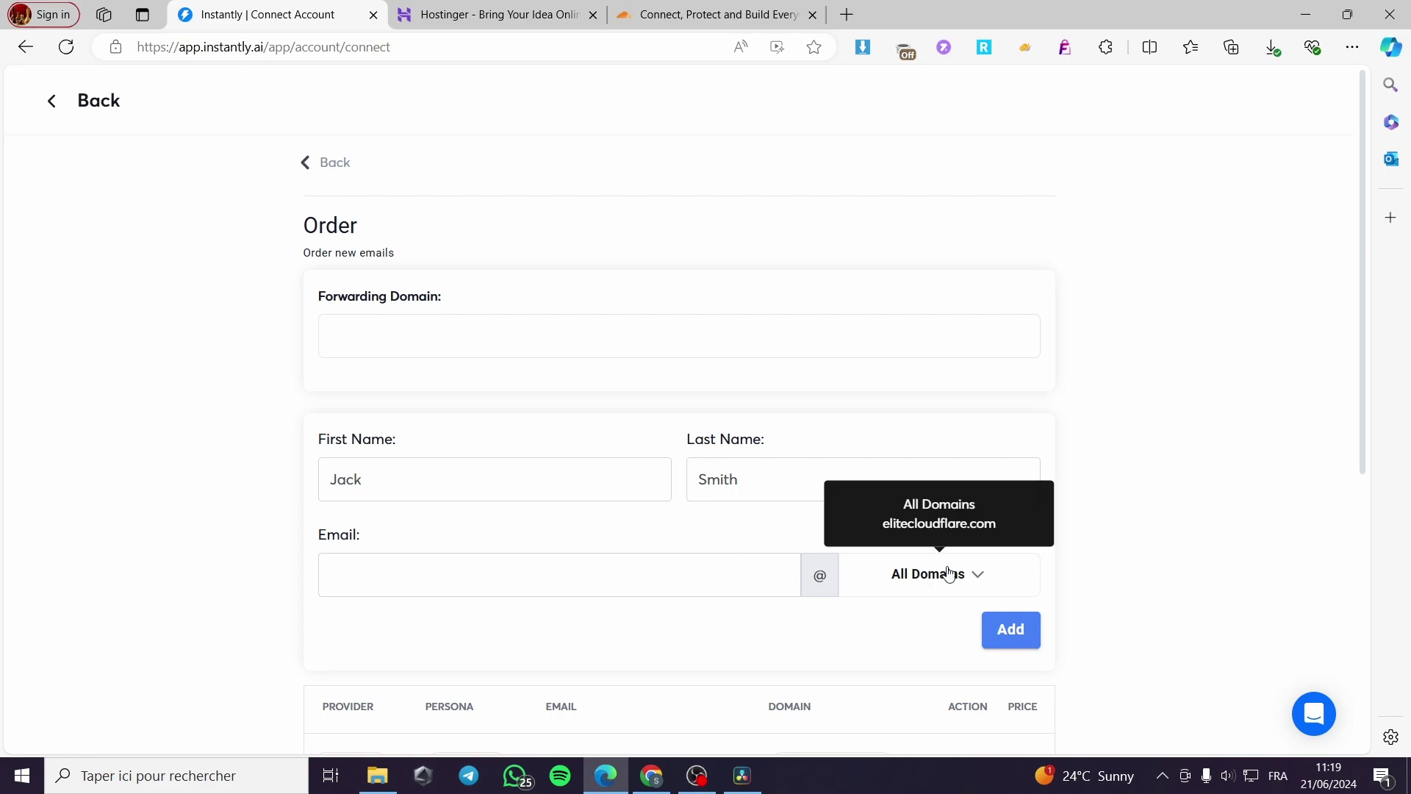
scroll(478, 271, down, 5)
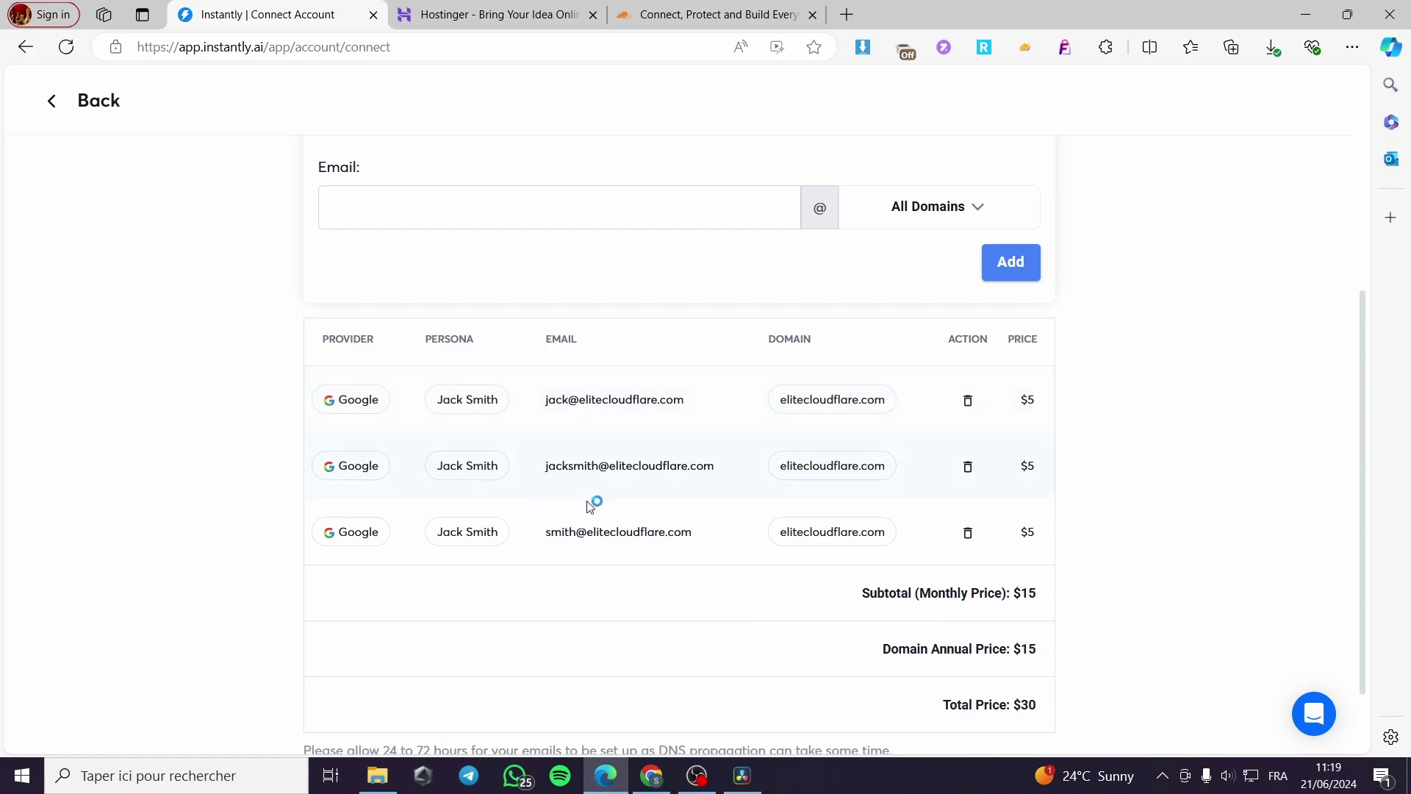
scroll(562, 528, up, 4)
scroll(564, 525, up, 1)
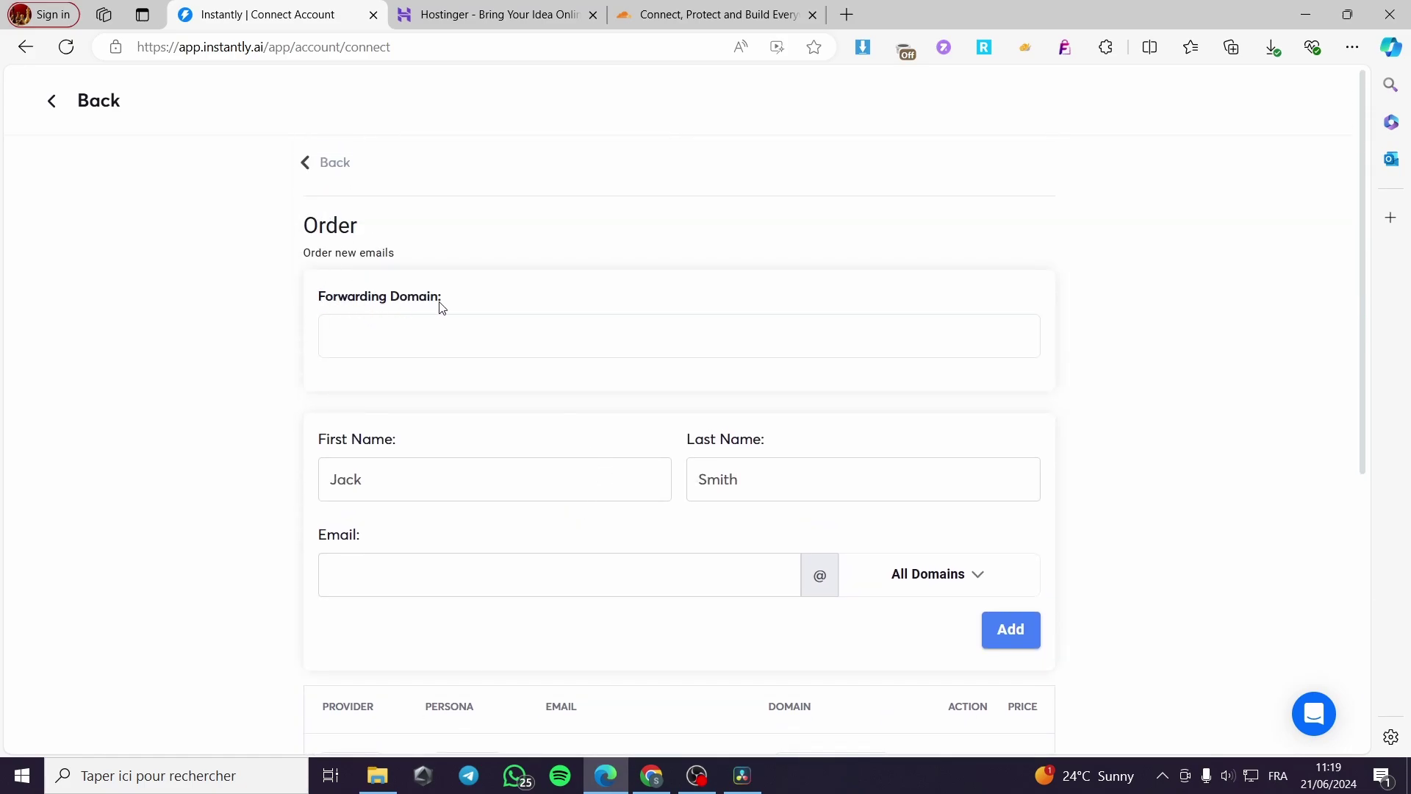
click(409, 327)
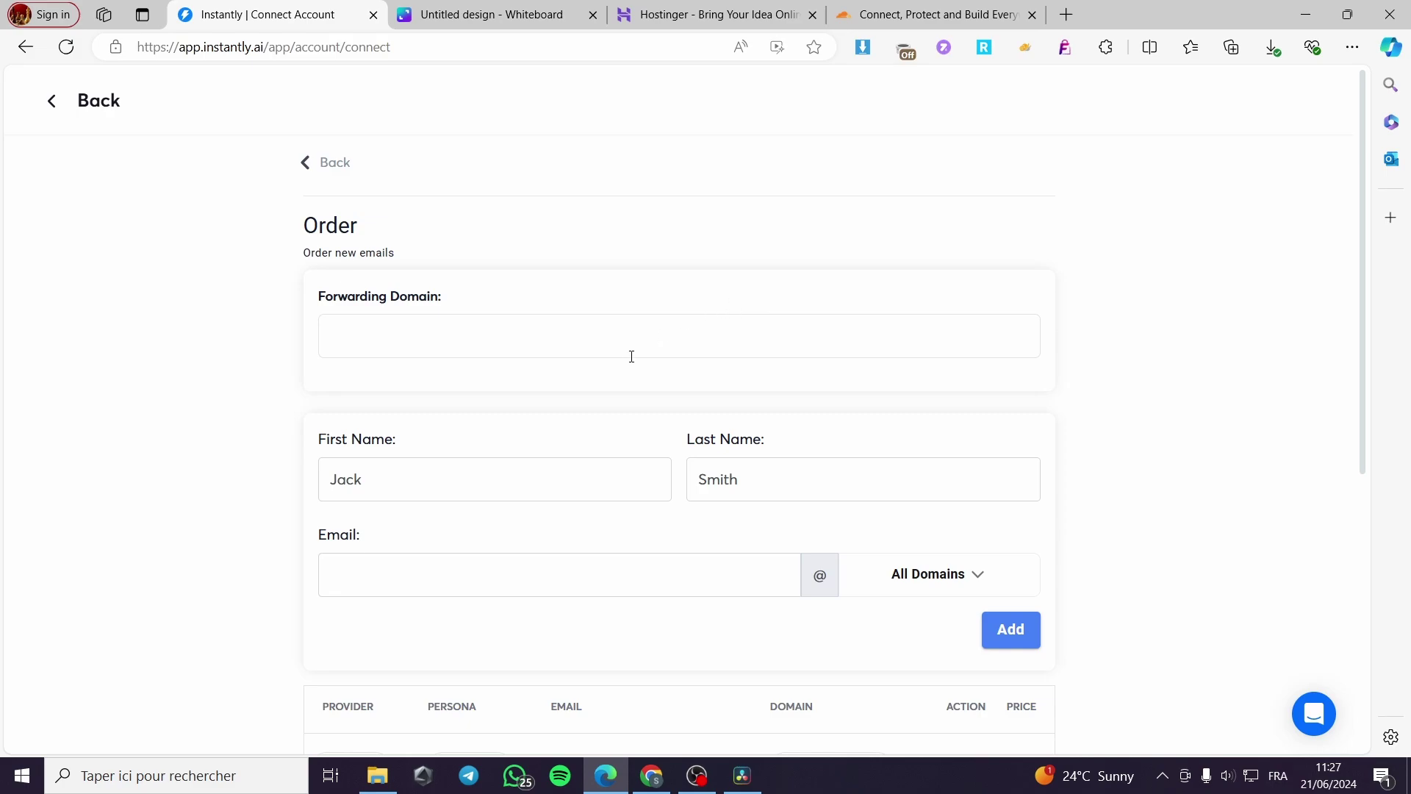
Enter a Shopify store URL as the order's forwarding domain
click(661, 340)
text(shopify.com)
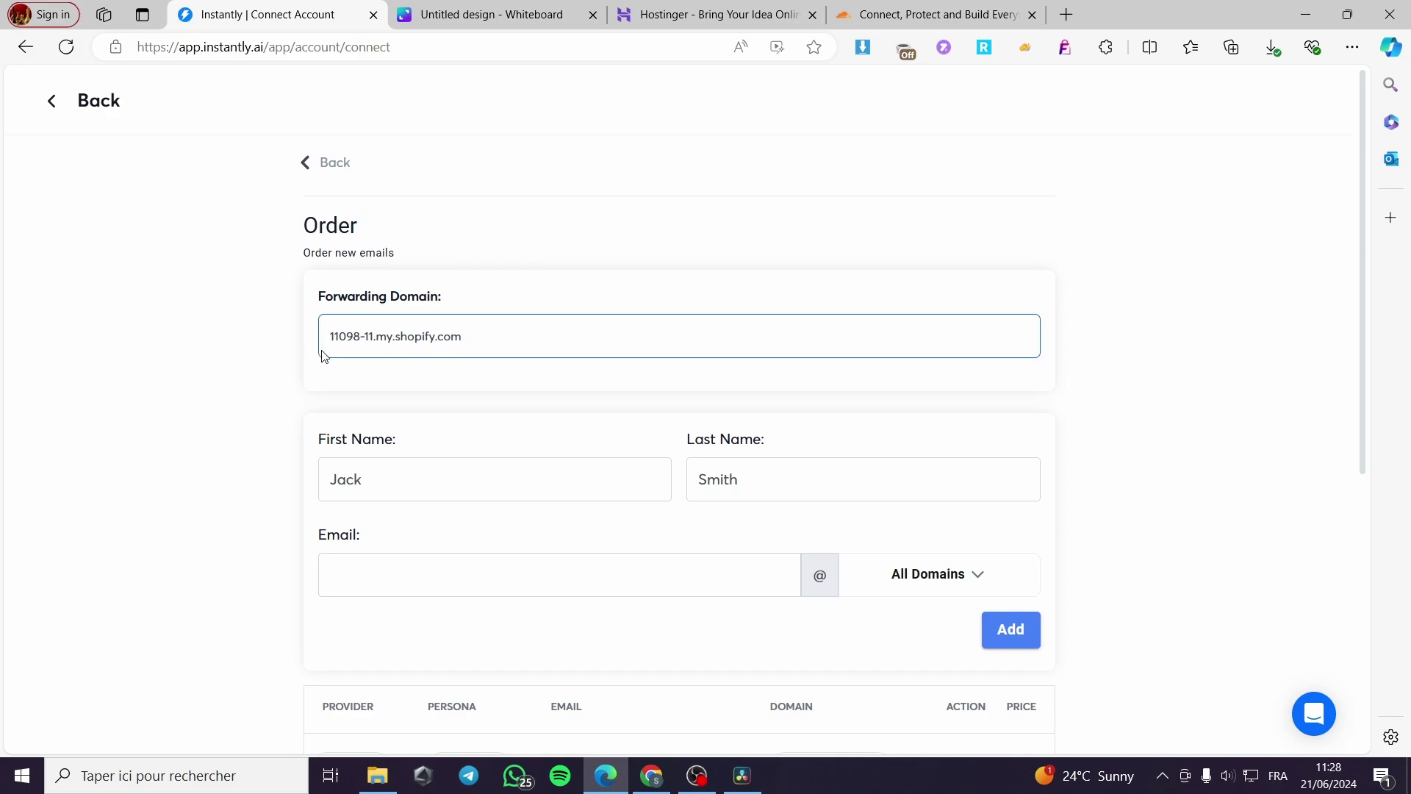
scroll(501, 469, down, 1)
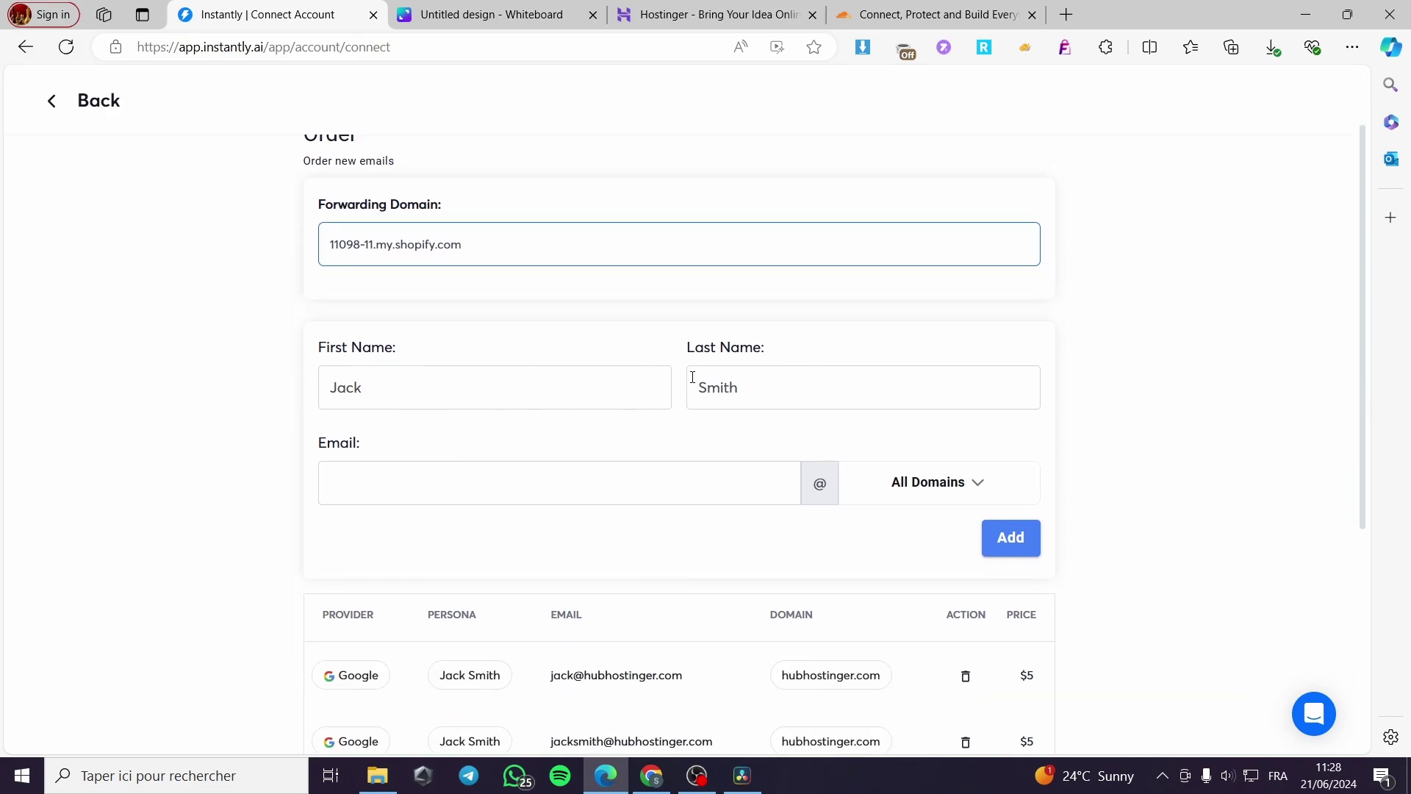
Fill the Email field with a saved address and check the All Domains list without changing it
click(482, 489)
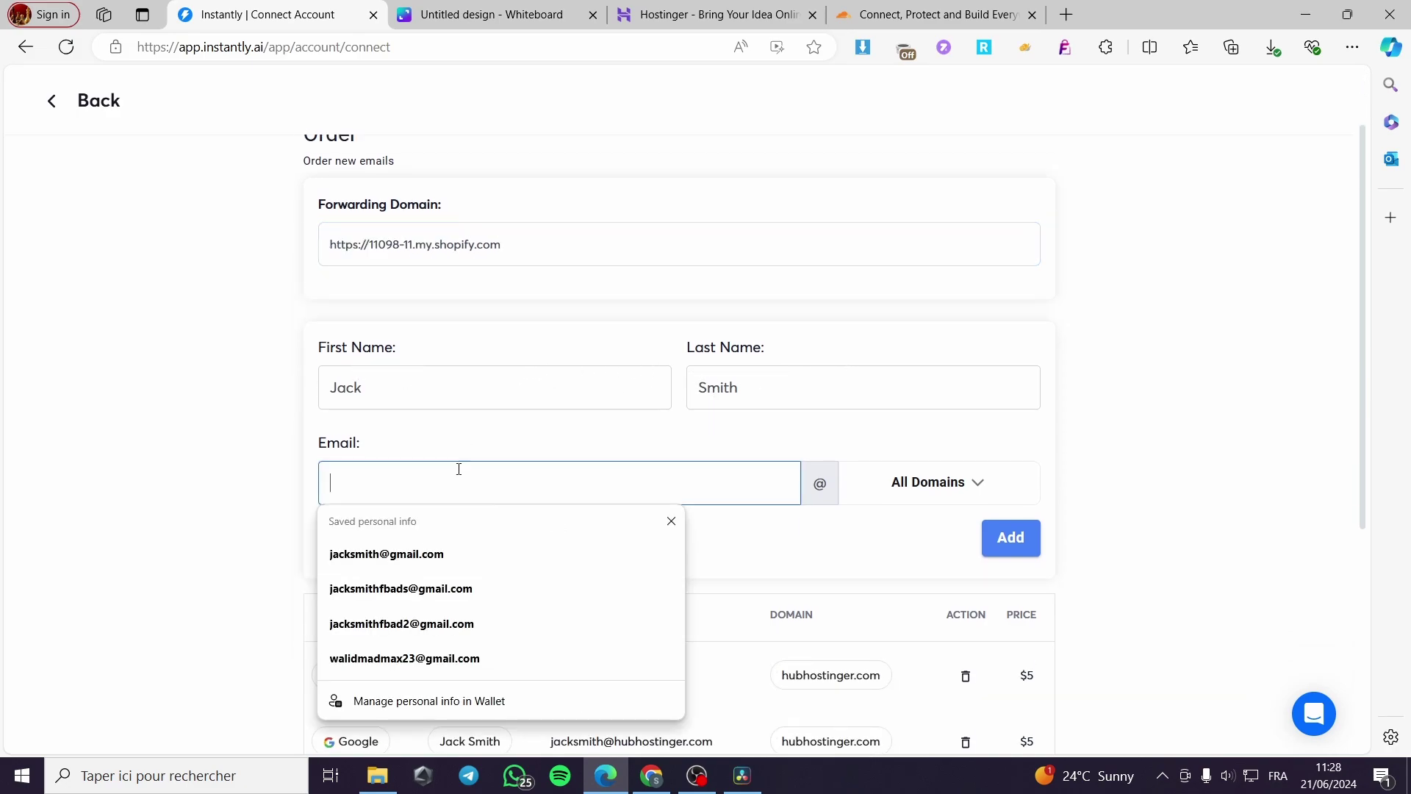
click(433, 551)
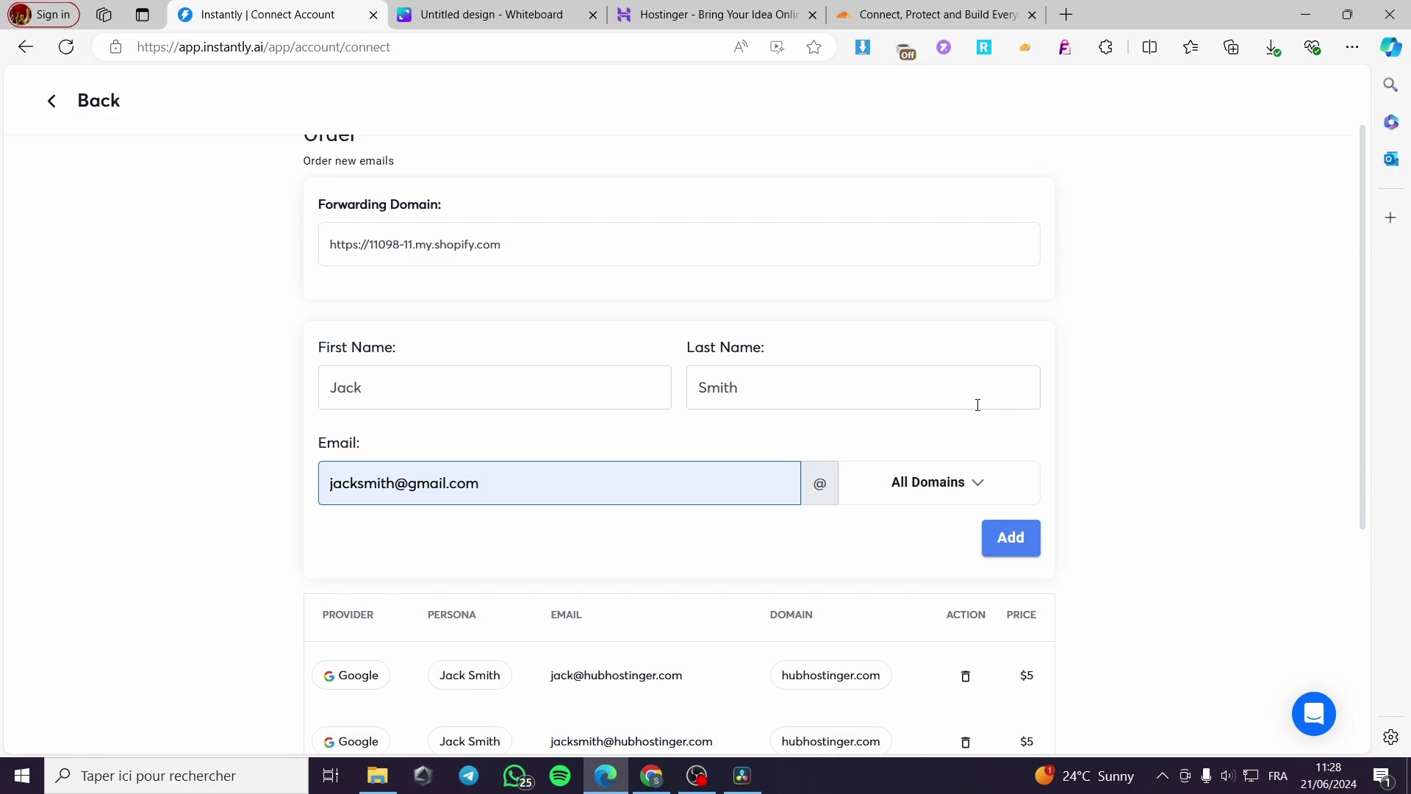
scroll(1084, 456, down, 3)
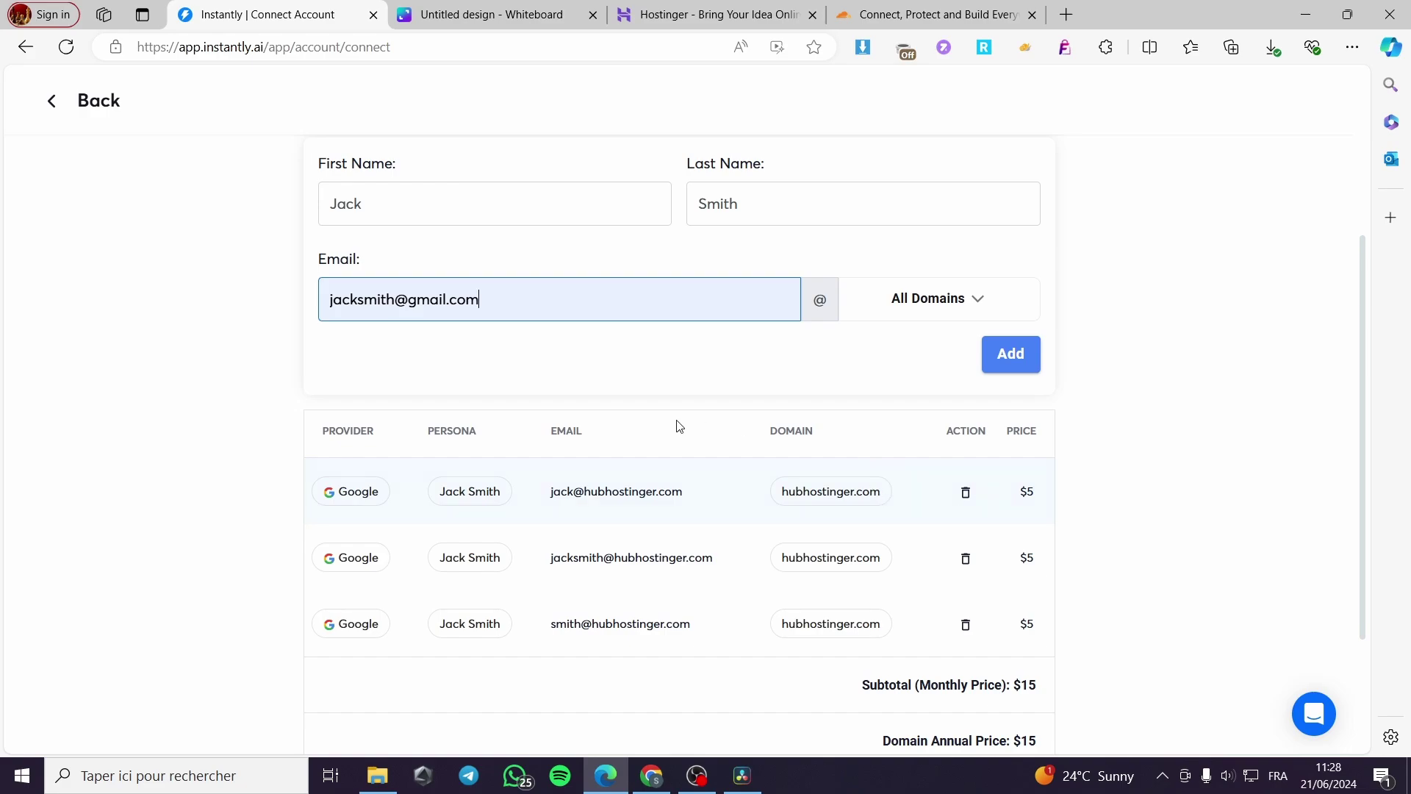
scroll(835, 412, up, 1)
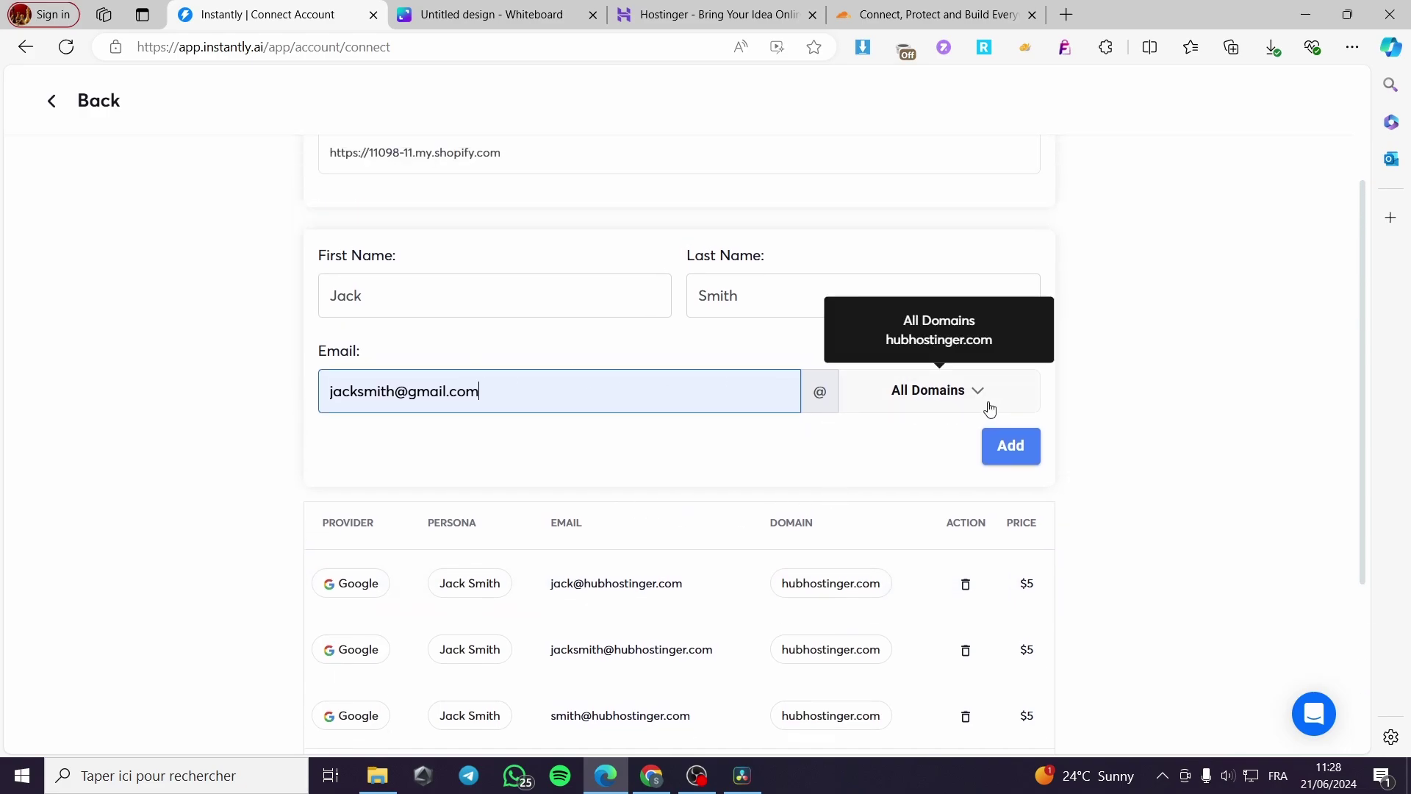
click(990, 408)
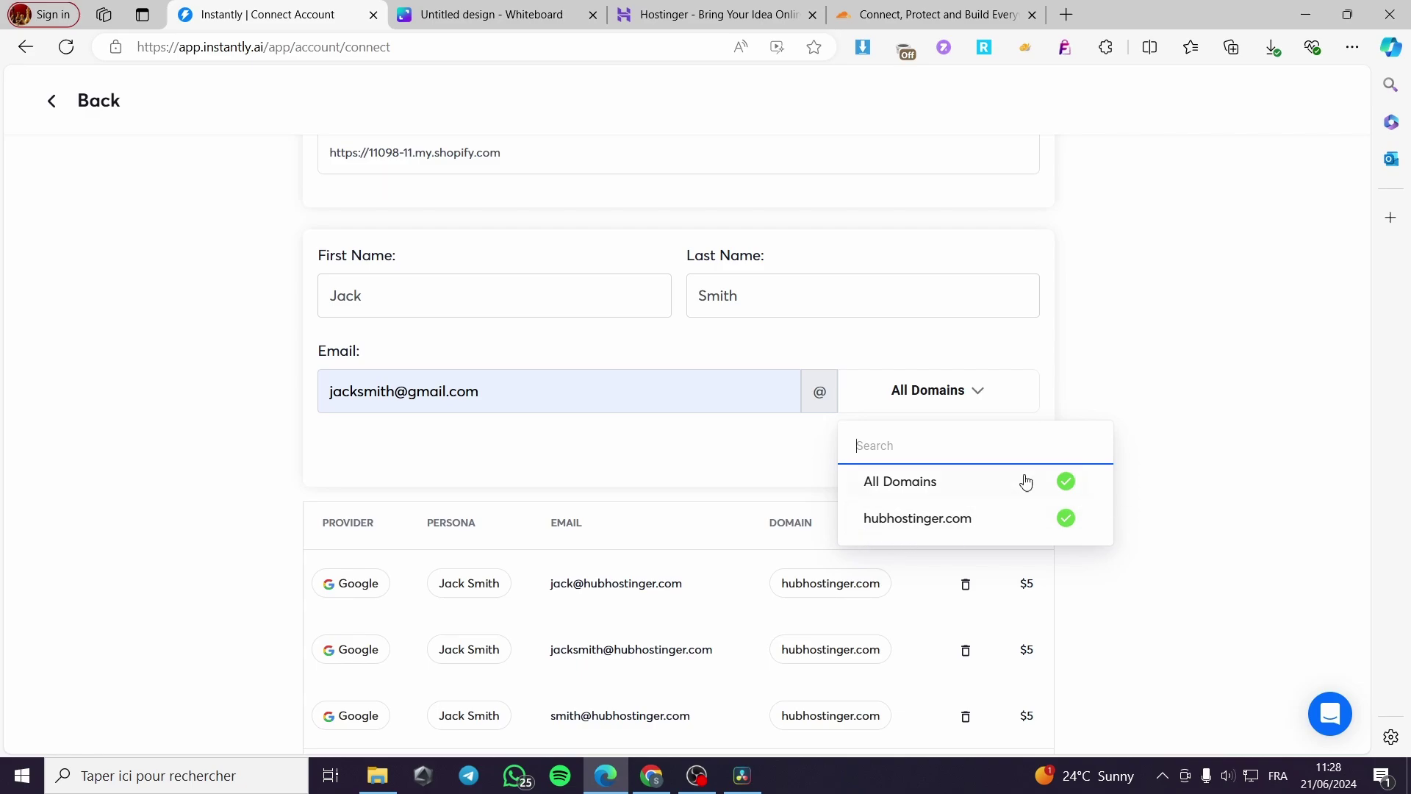
click(1226, 484)
scroll(979, 544, down, 1)
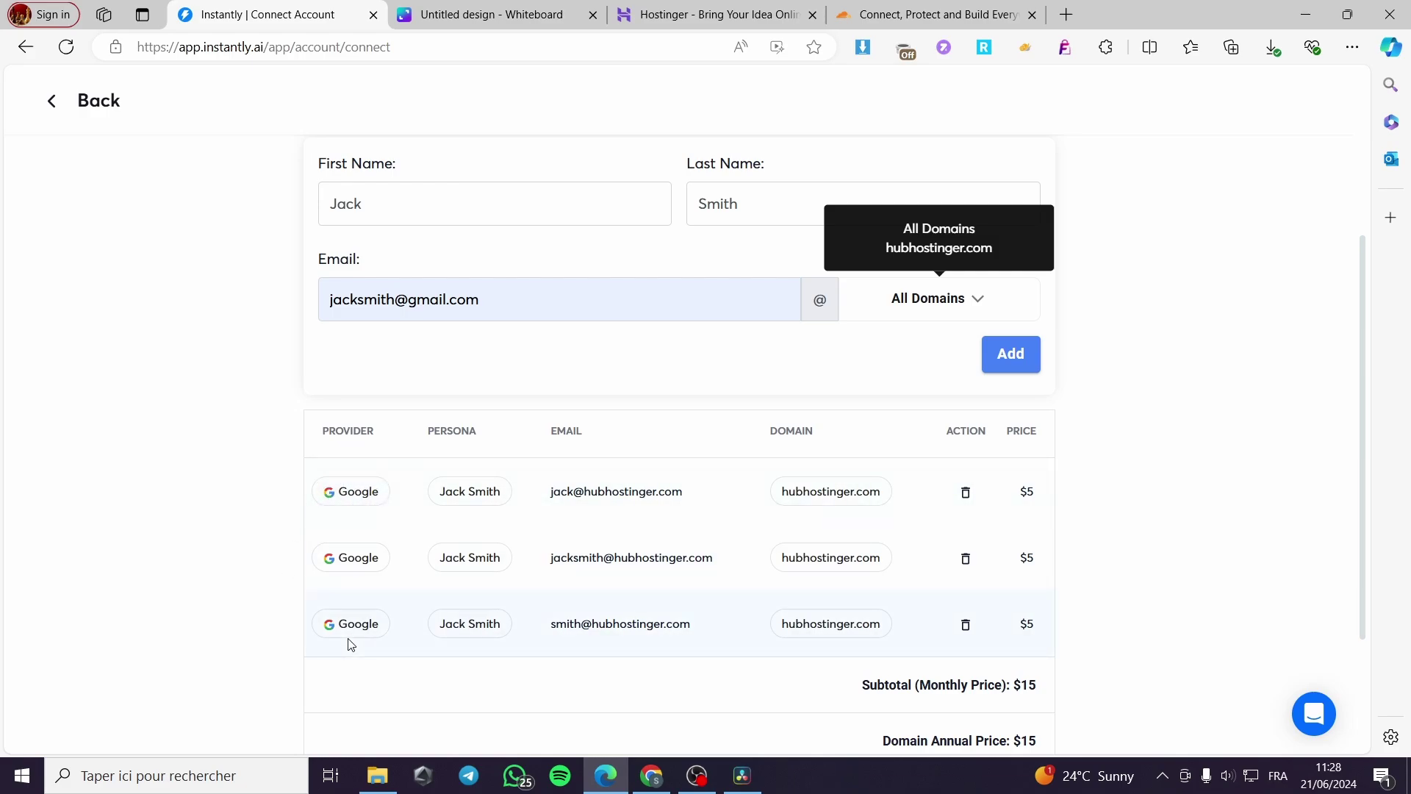
Remove the first mailbox row from the order
scroll(626, 627, up, 3)
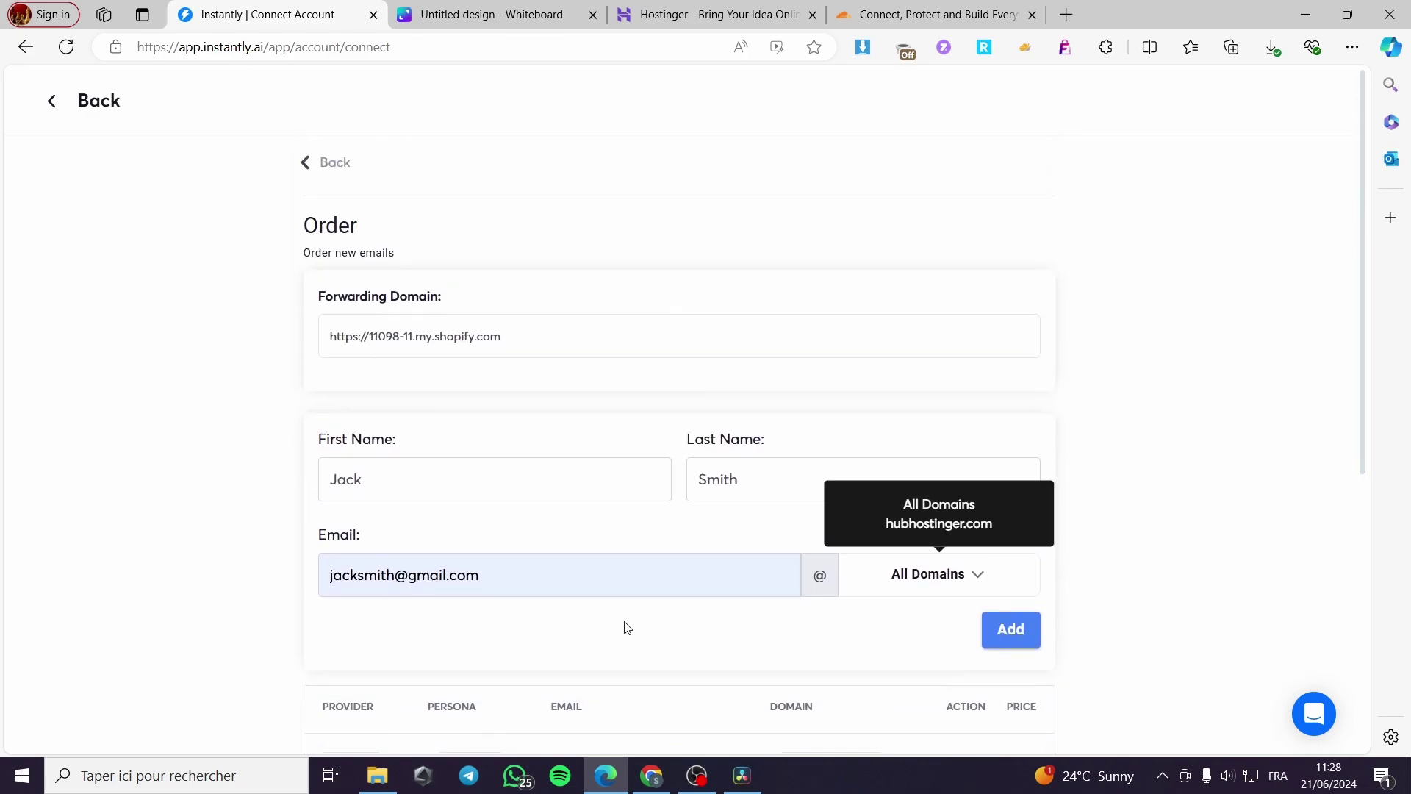
scroll(1115, 514, down, 3)
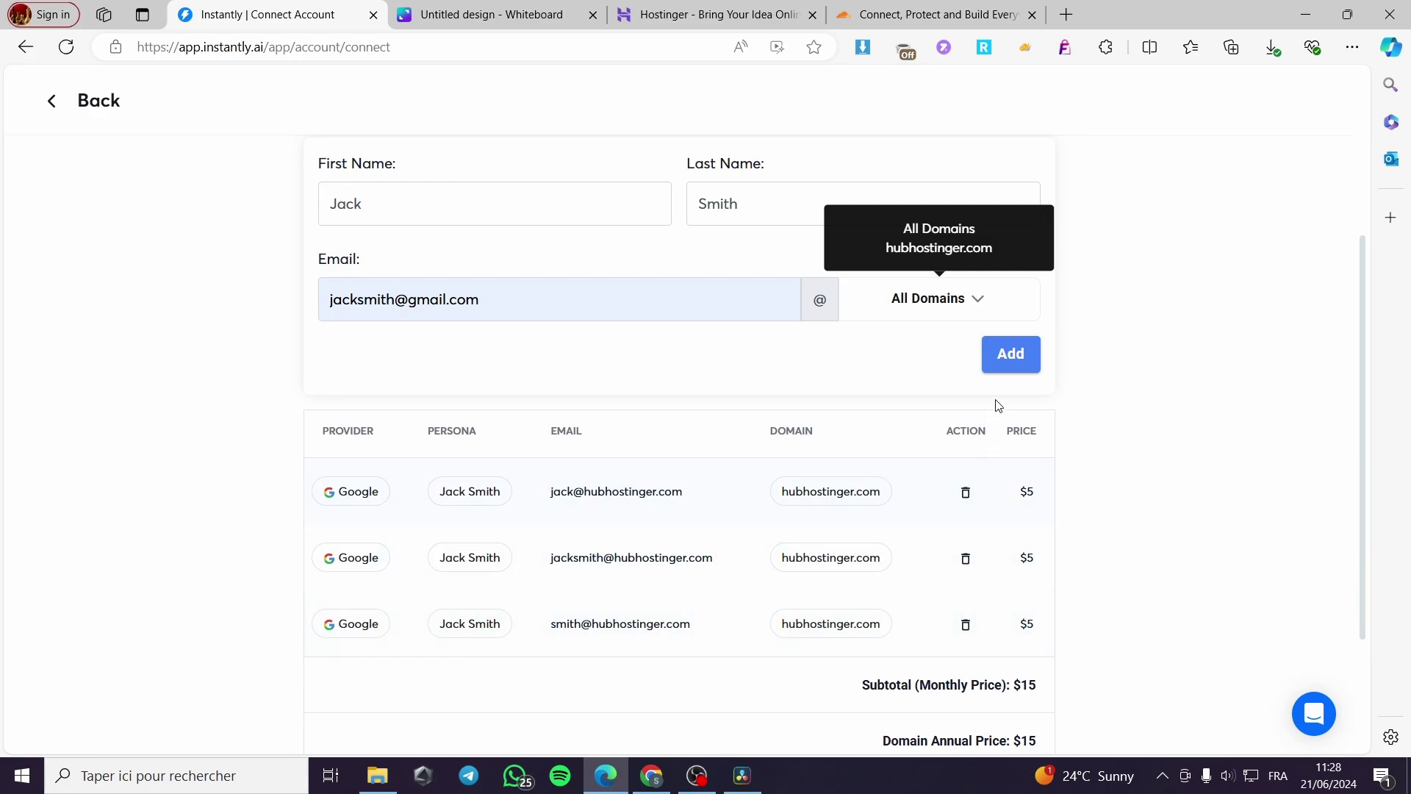
click(964, 493)
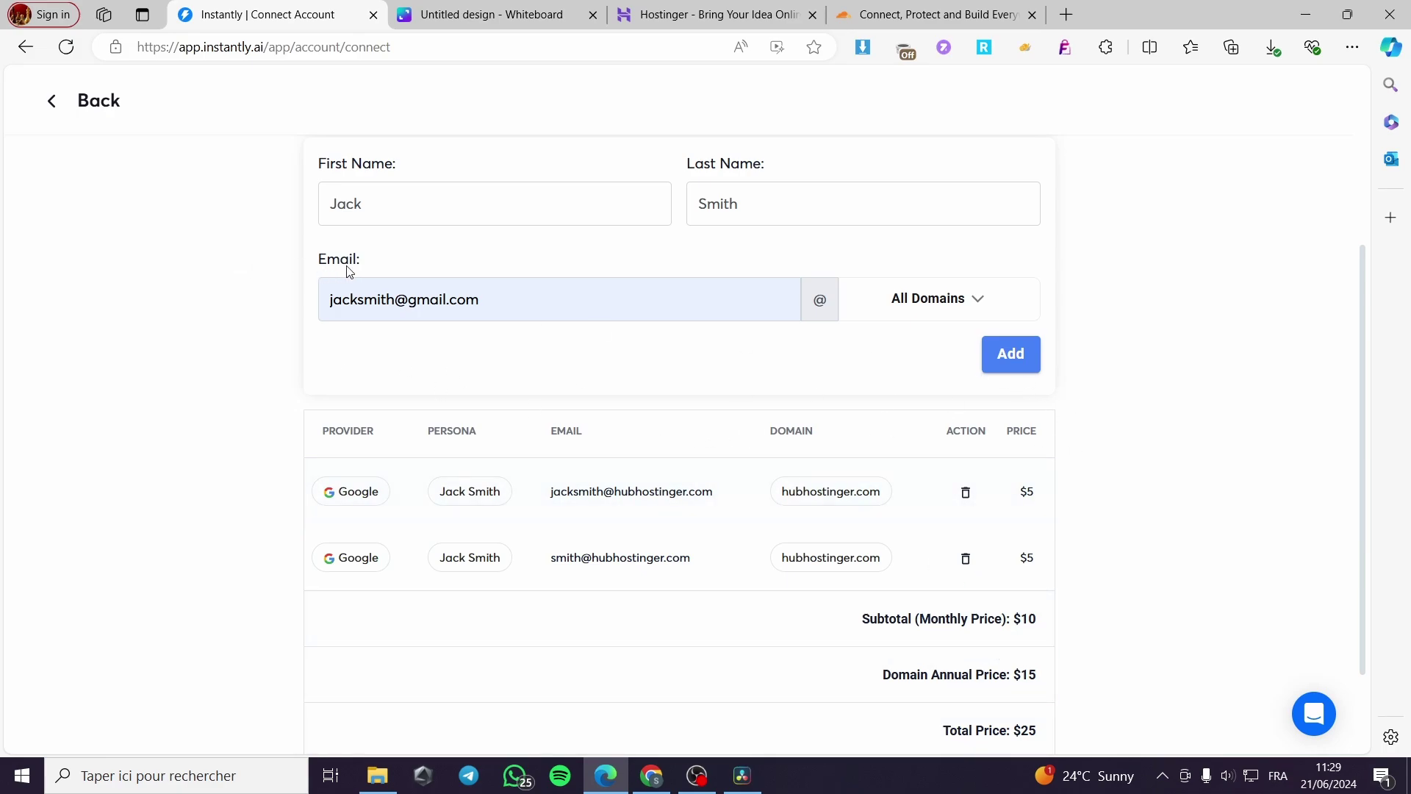
click(1014, 360)
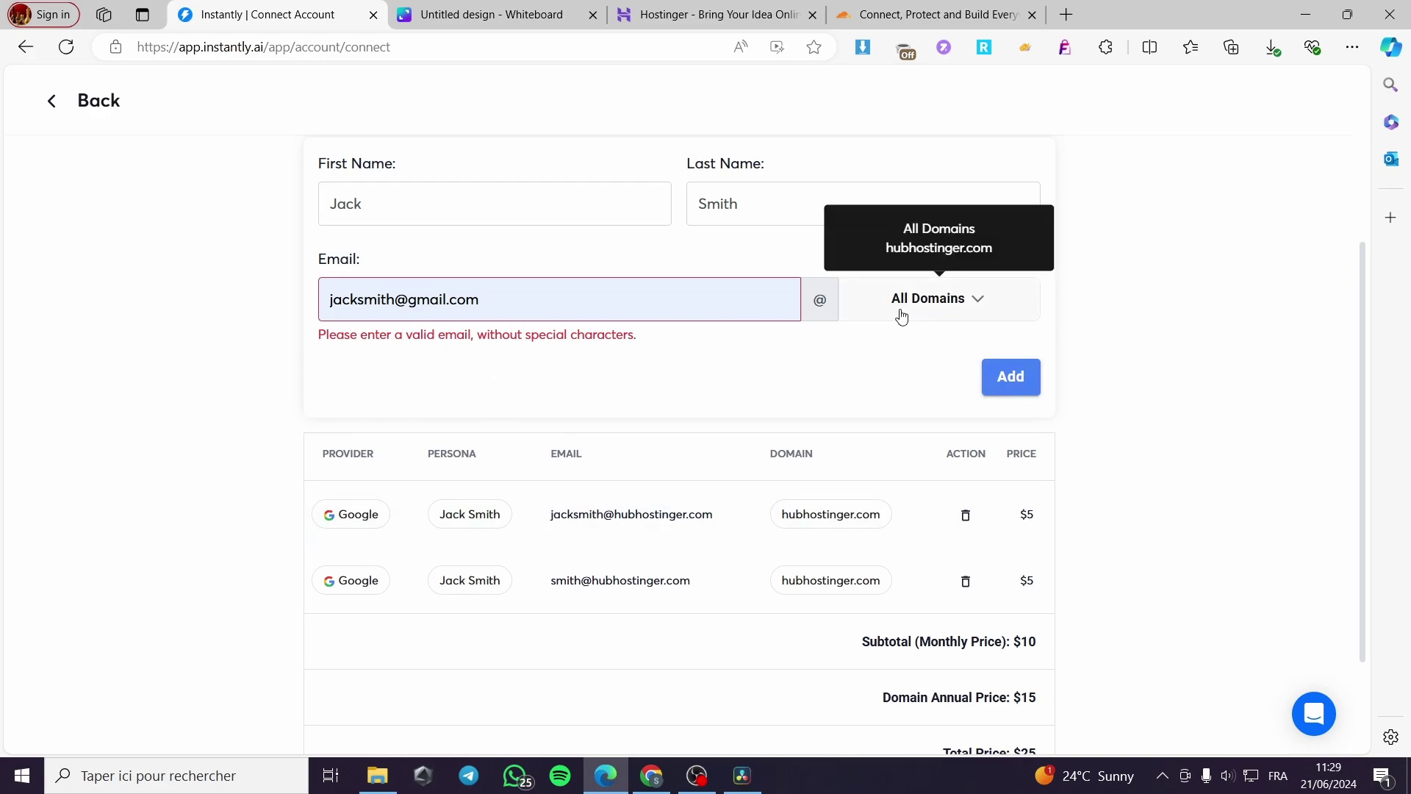
drag(564, 299, 396, 300)
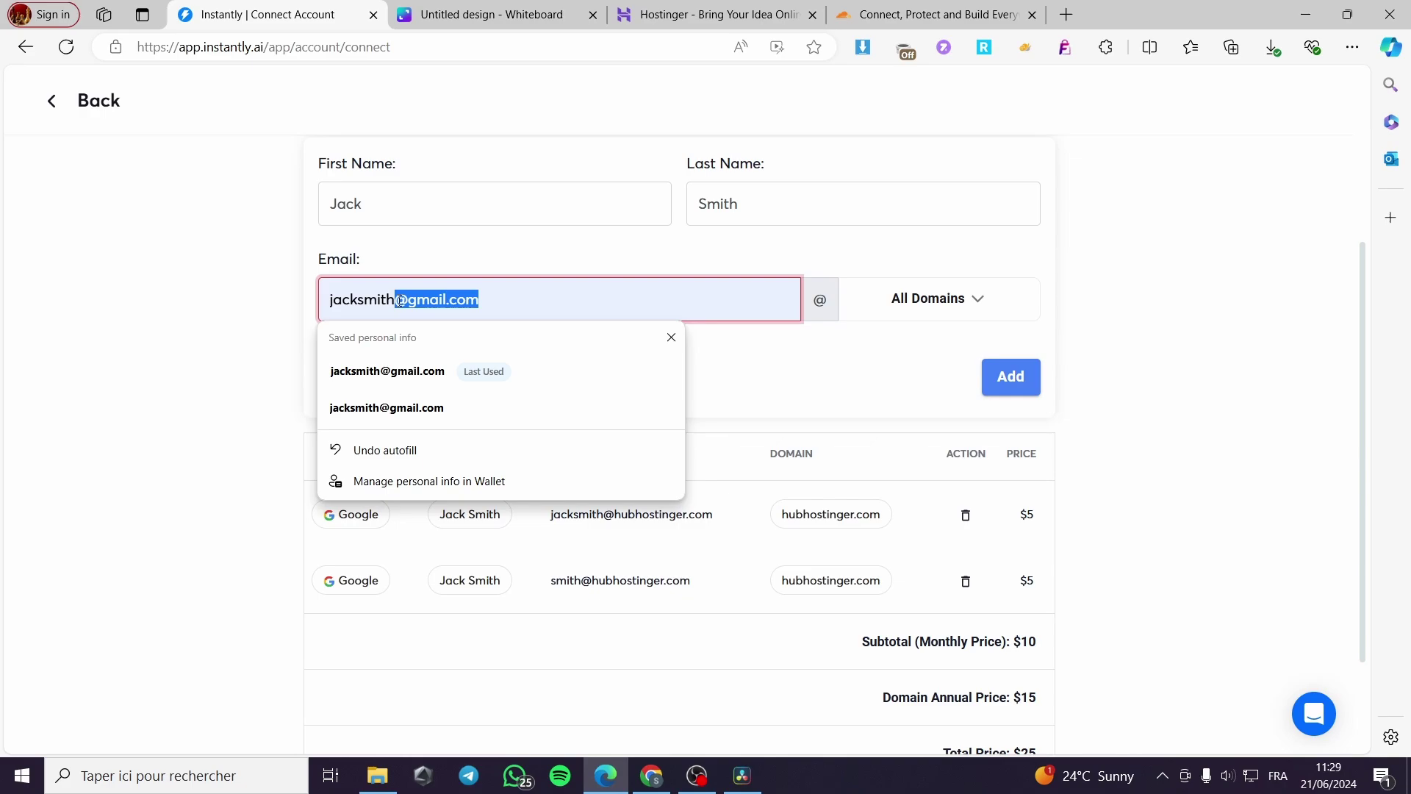
key(BackSpace)
click(933, 298)
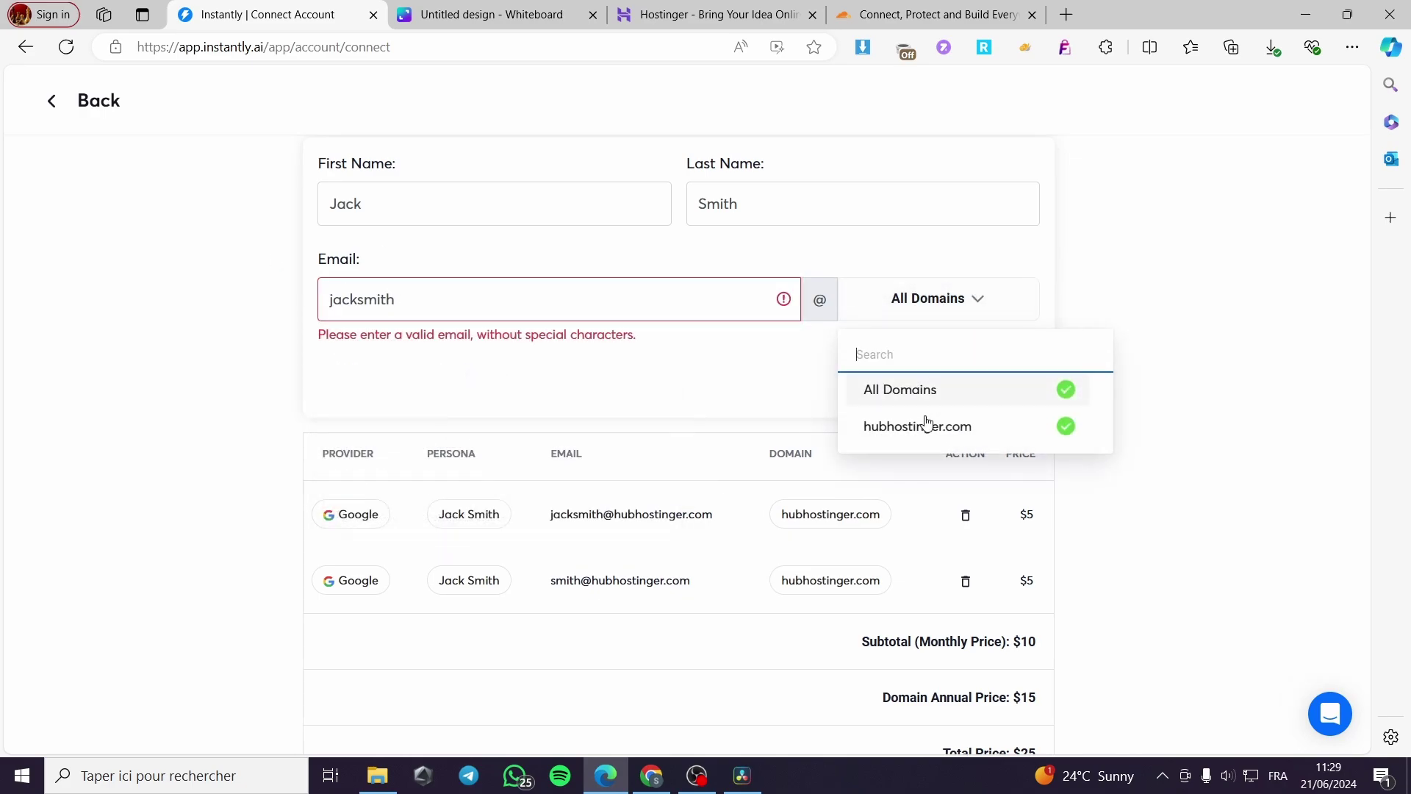
click(1238, 465)
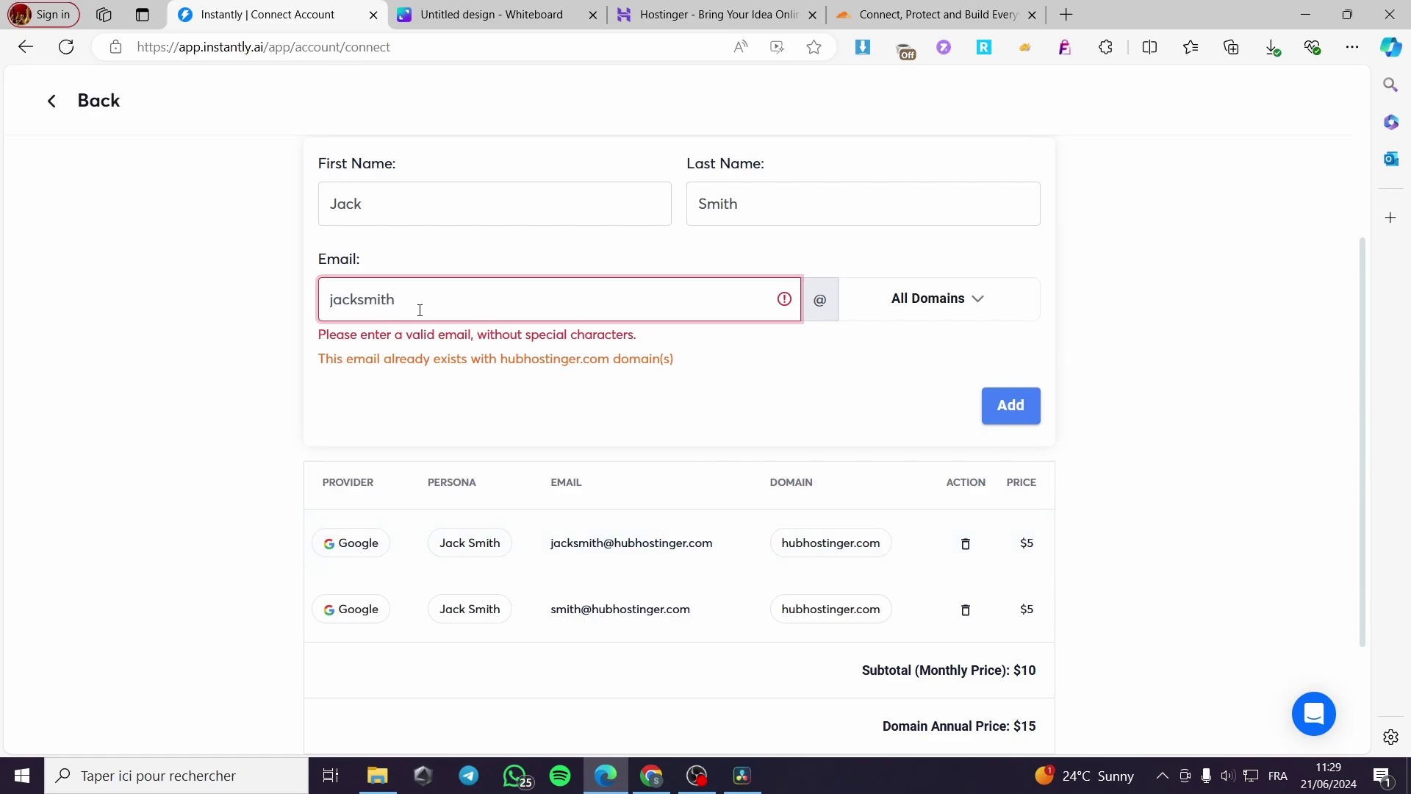
click(996, 419)
scroll(889, 457, down, 1)
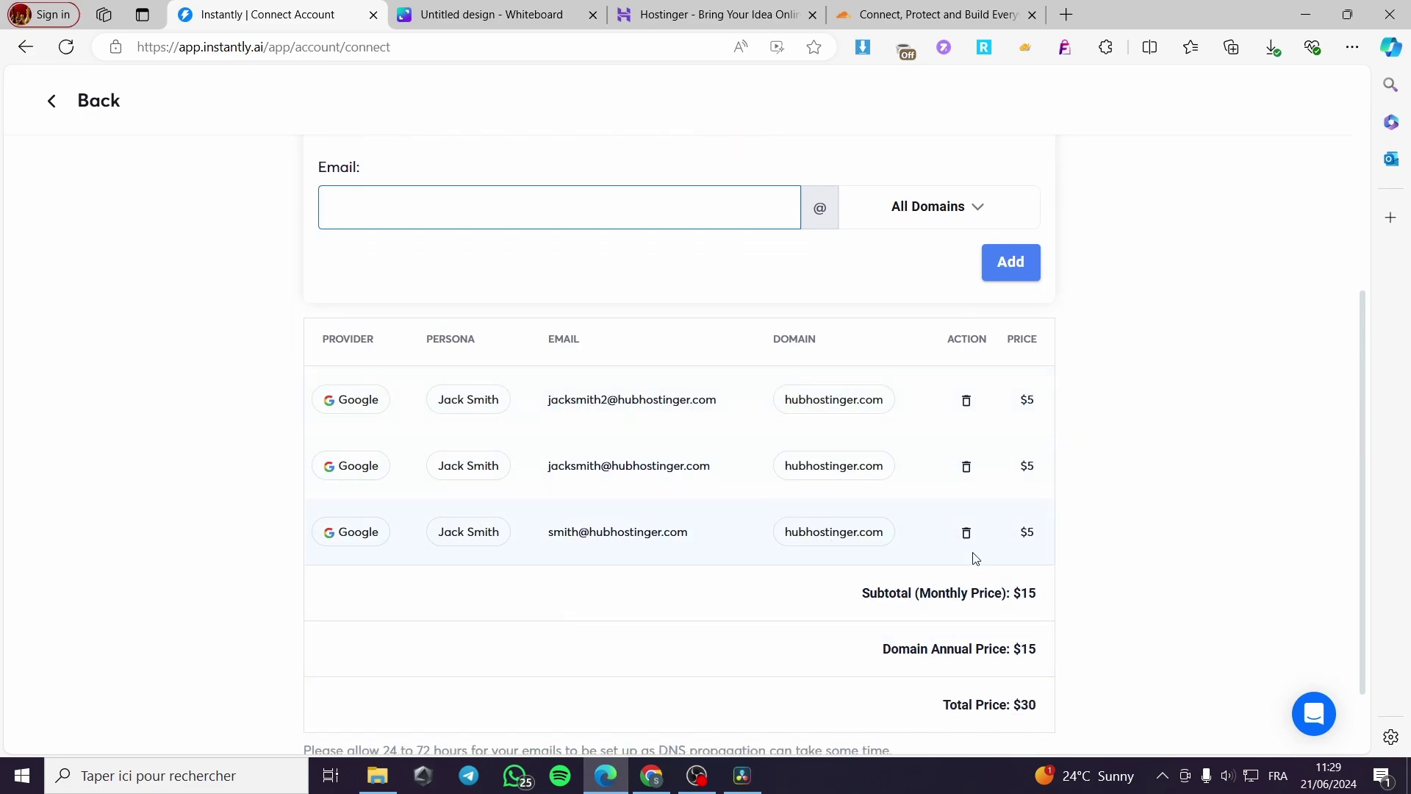
scroll(974, 559, down, 1)
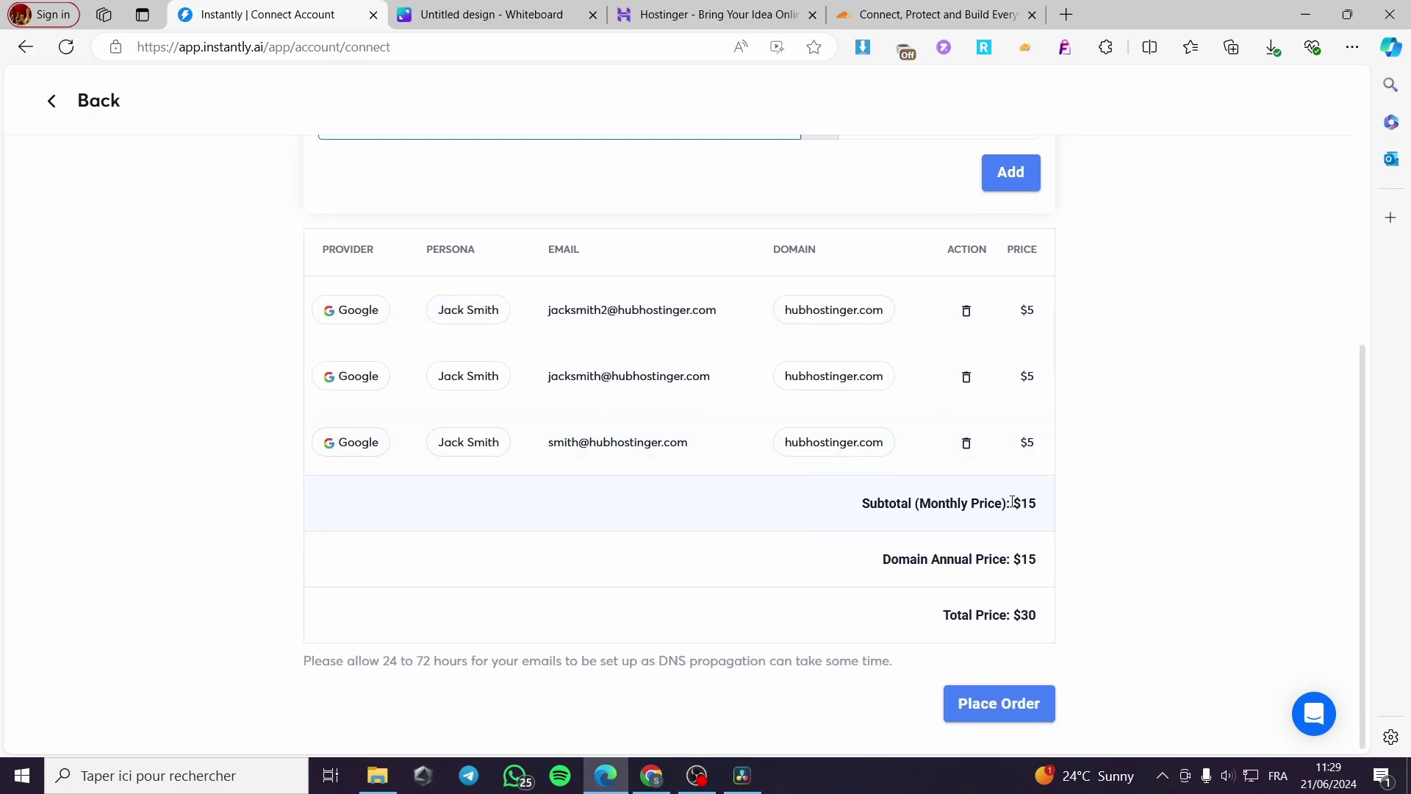
Place the $30 order to bring up Stripe Checkout
click(1001, 703)
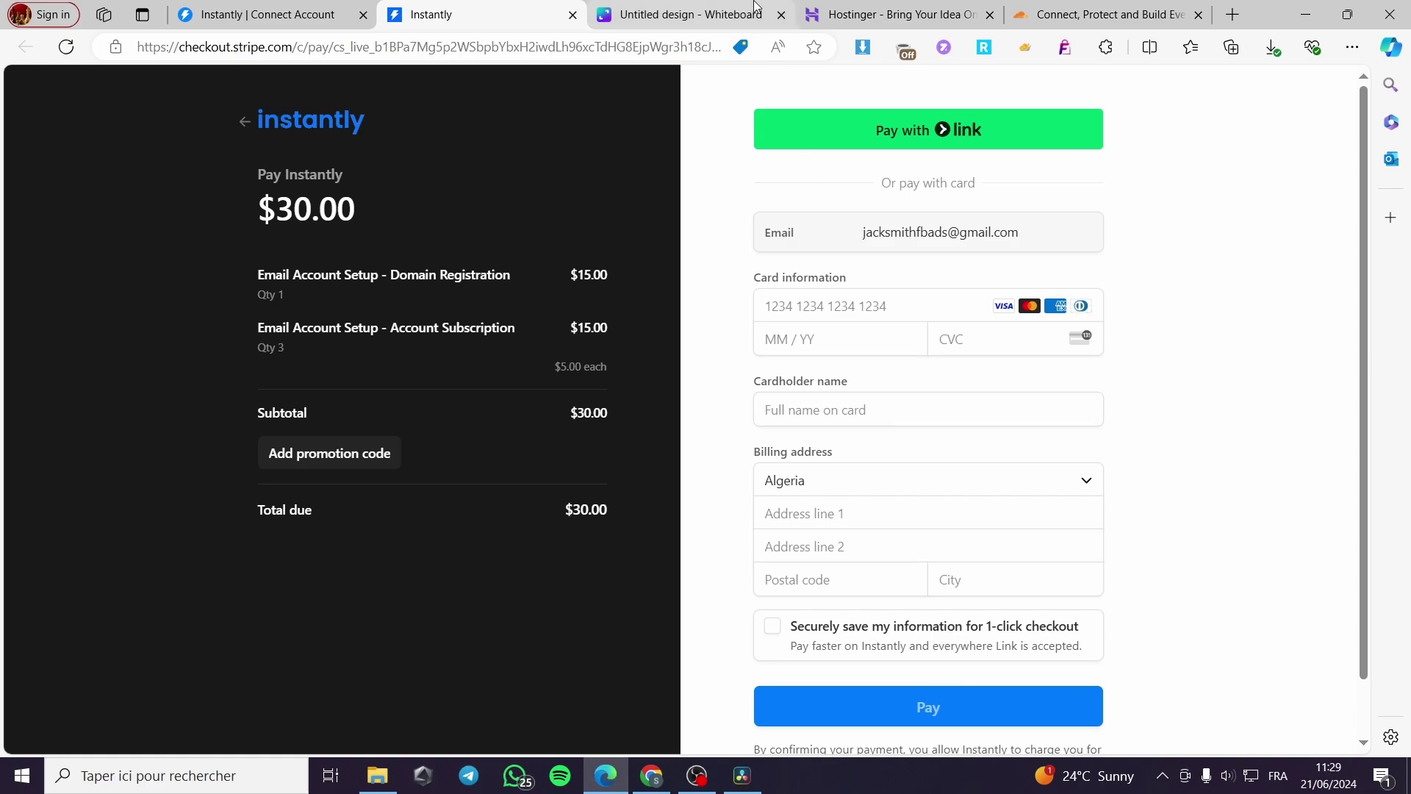
Review the Canva screenshots of warmup results and advanced warmup settings, then return to Instantly
click(719, 13)
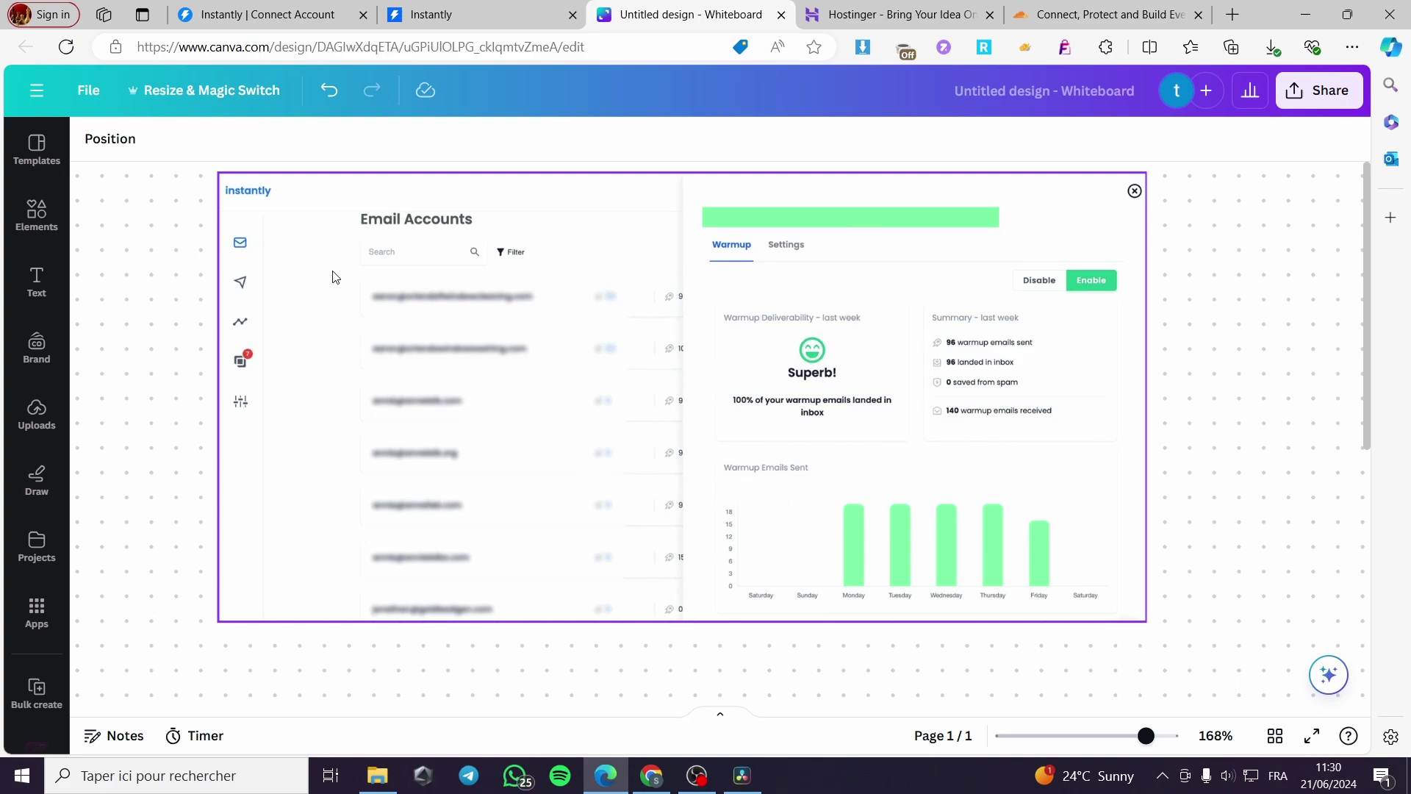
scroll(838, 301, down, 8)
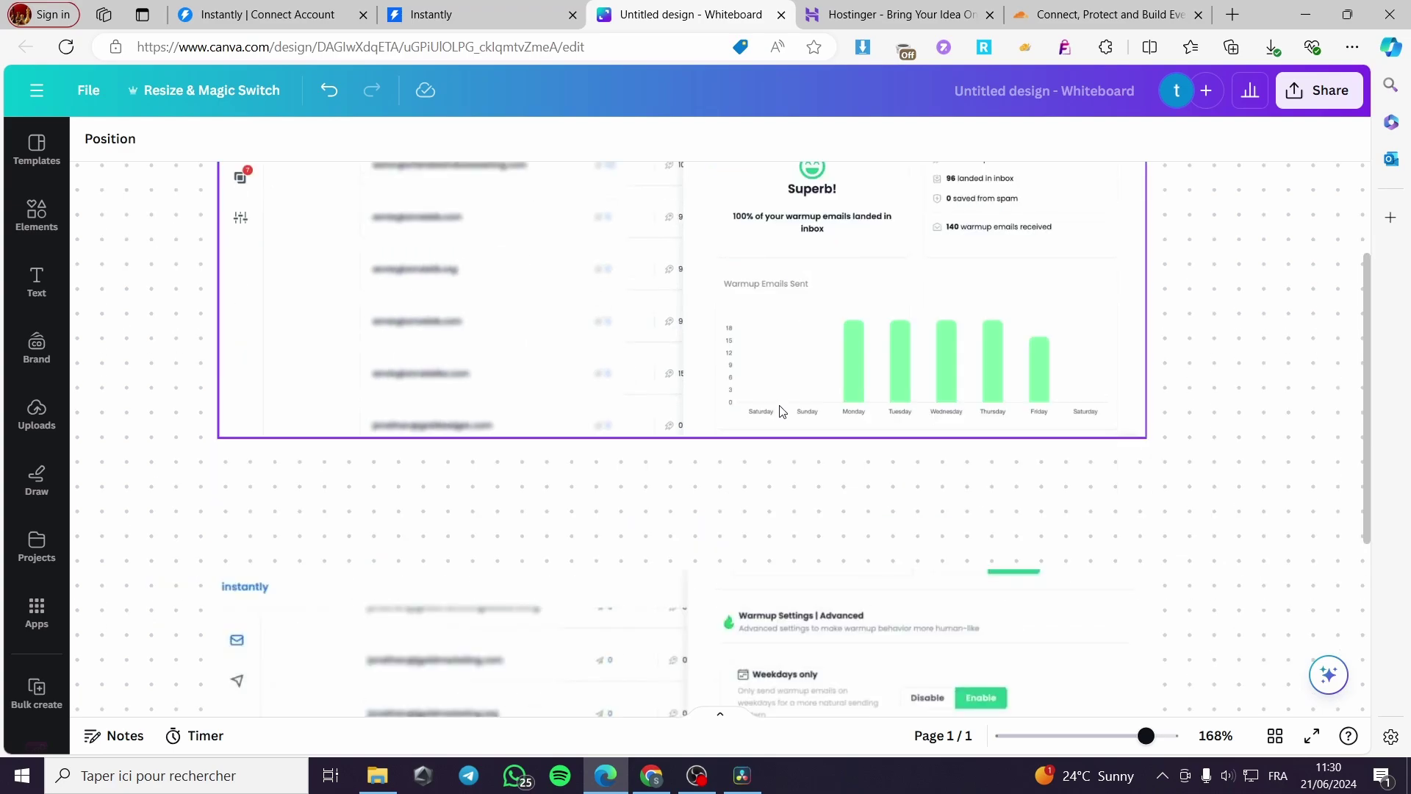
scroll(840, 371, down, 2)
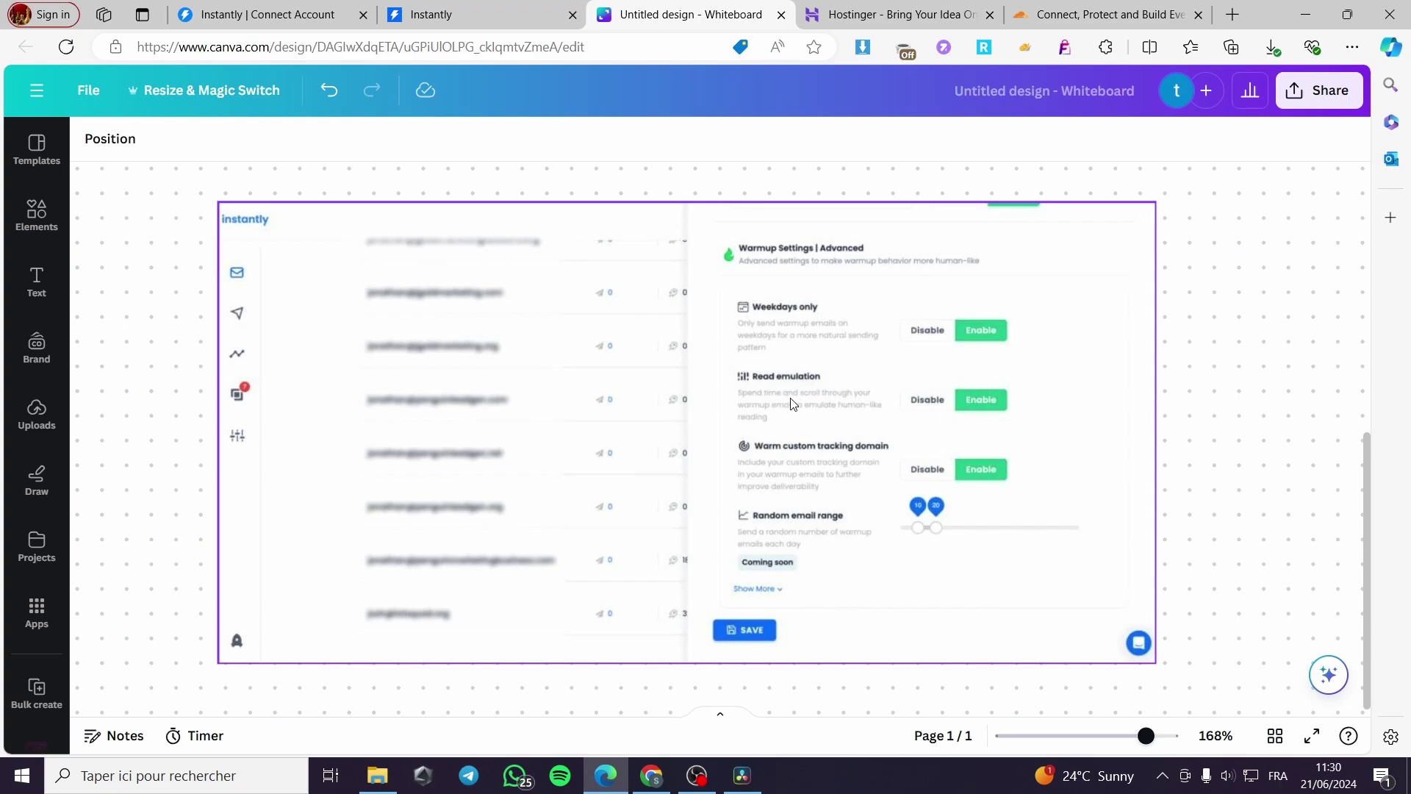
scroll(820, 403, up, 3)
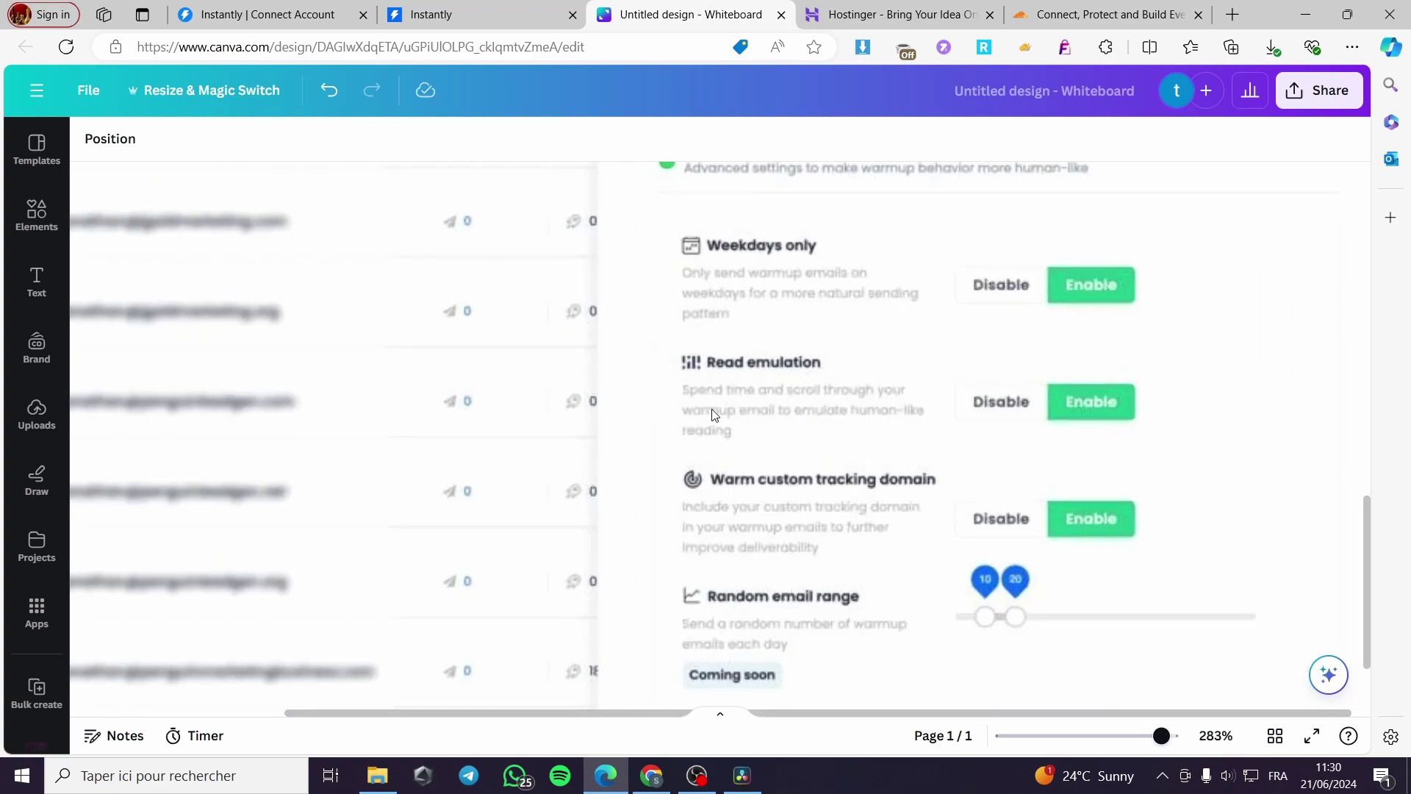
scroll(735, 414, down, 2)
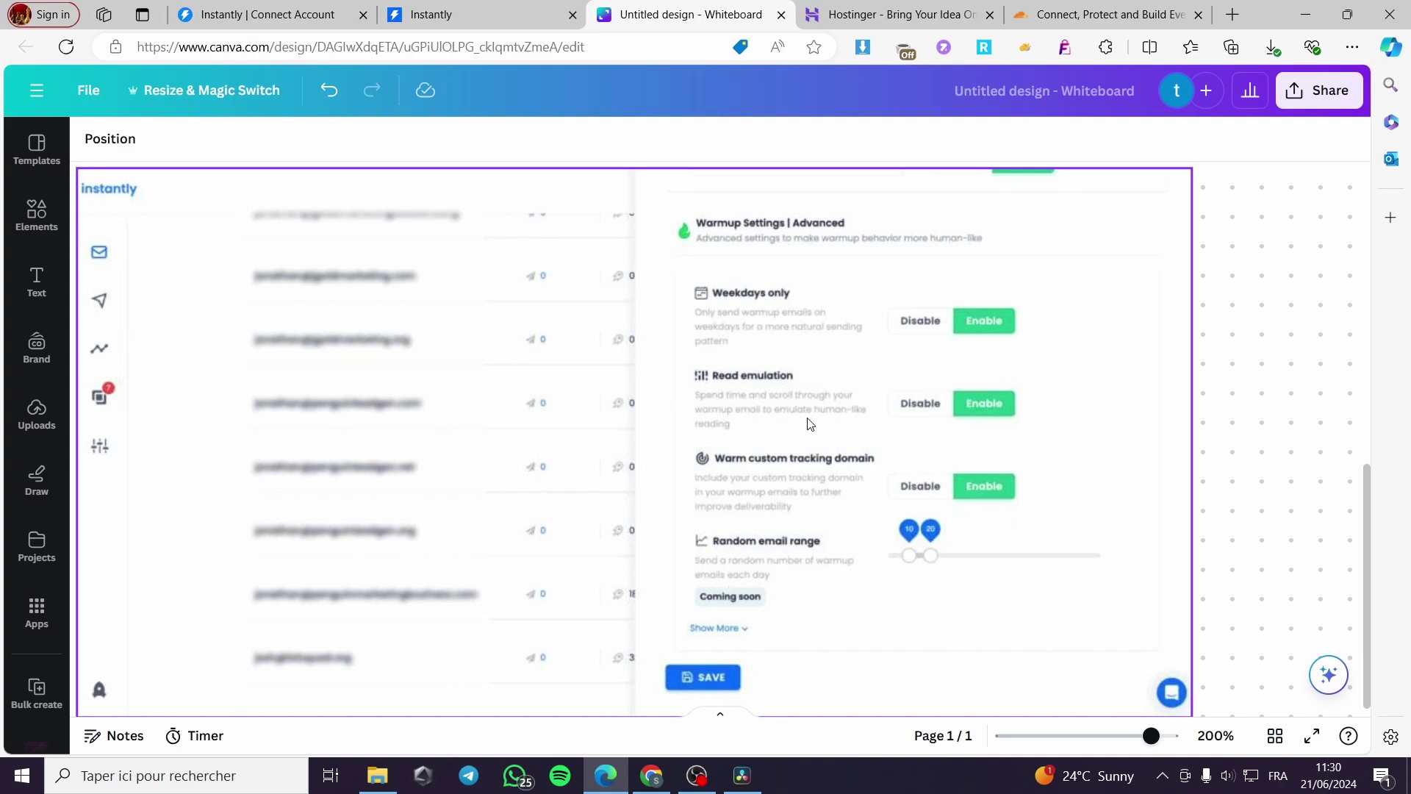
scroll(829, 422, down, 2)
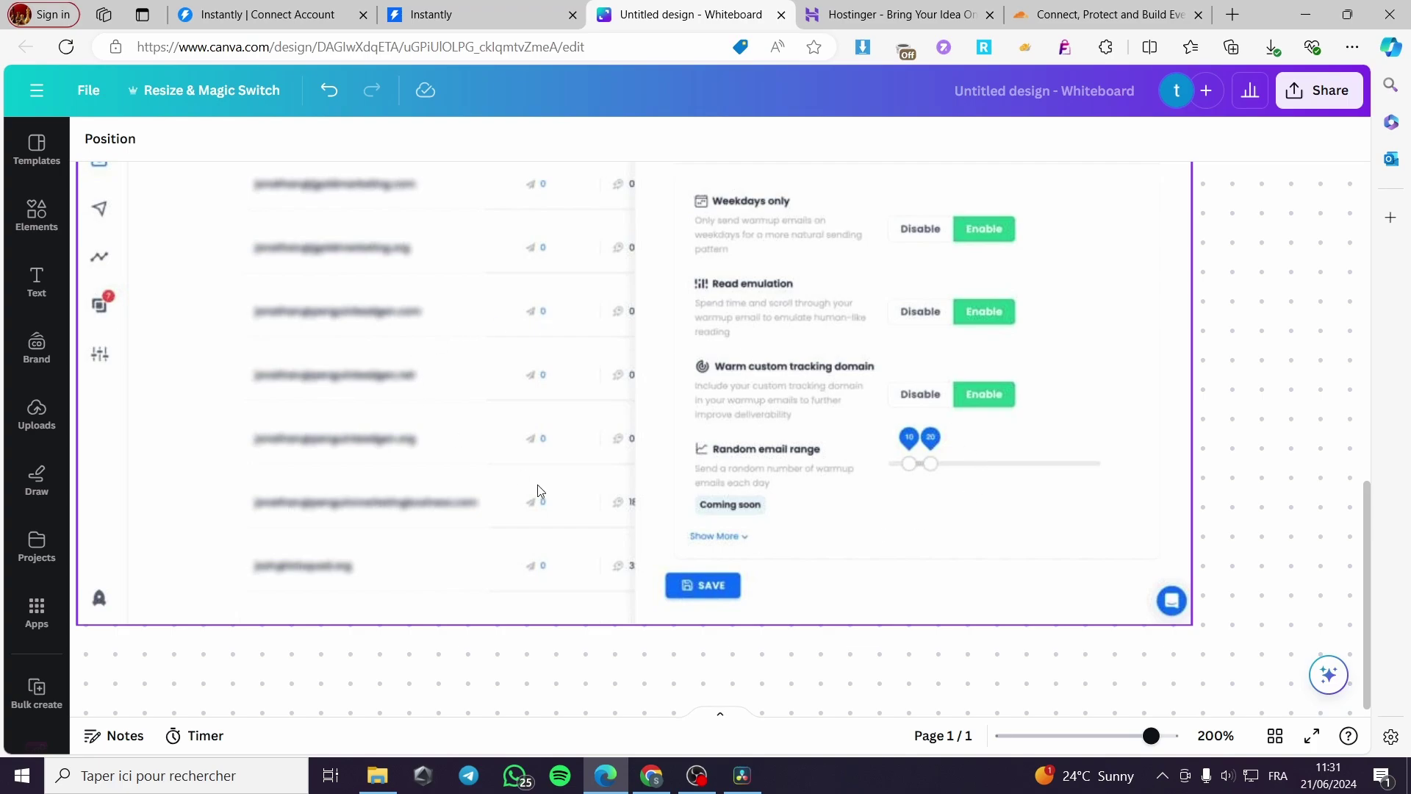
click(279, 12)
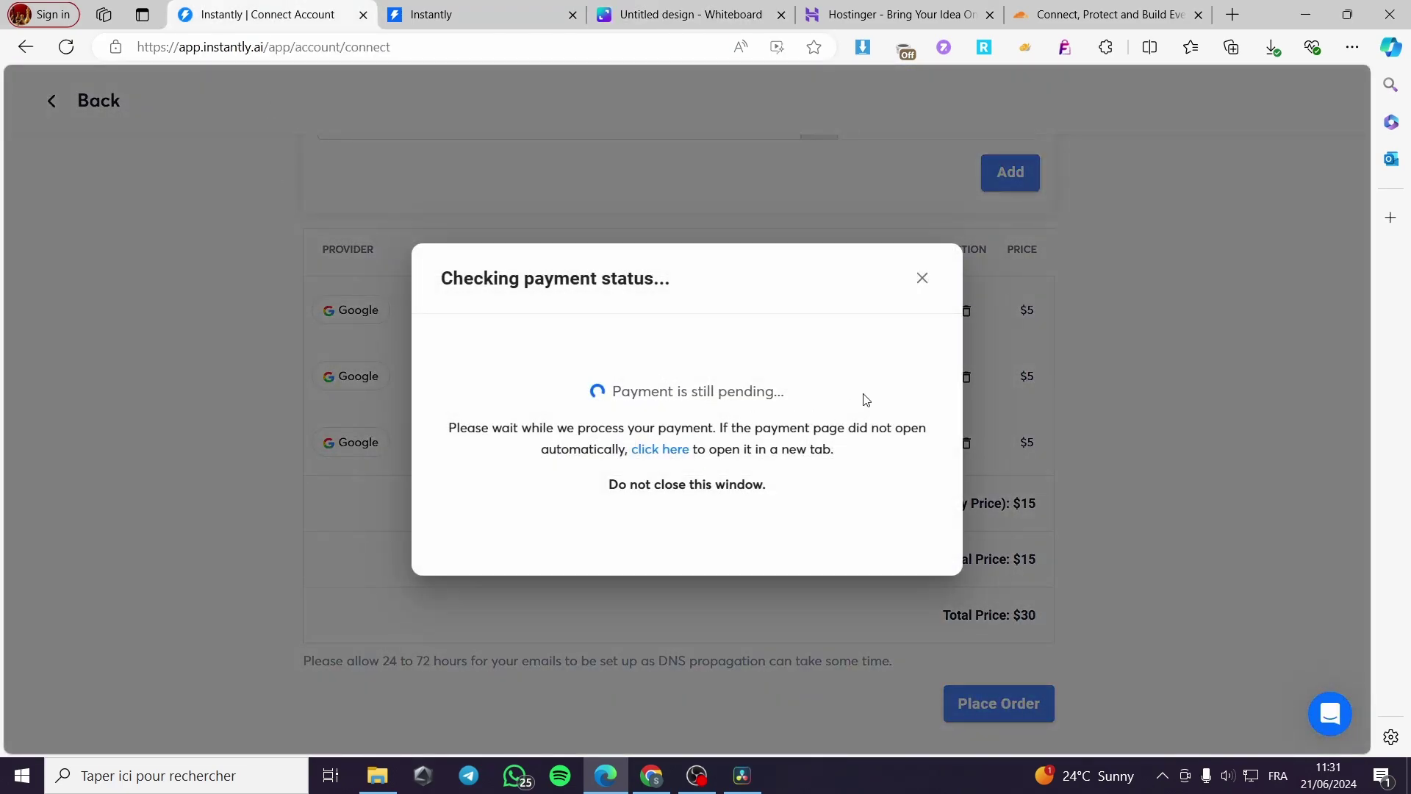
Cancel the pending payment, leave the order page and go to the empty Campaigns page
click(921, 279)
click(639, 534)
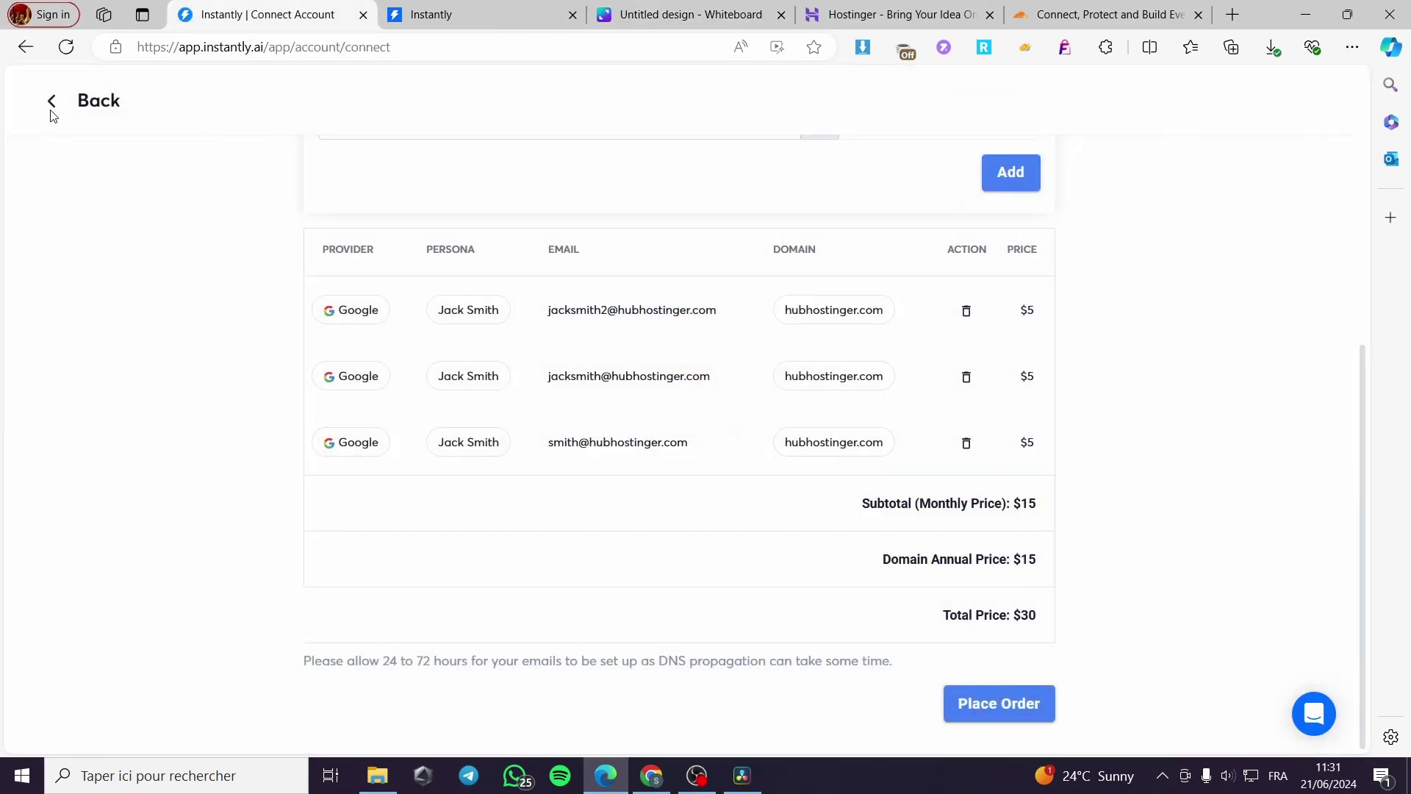
click(53, 111)
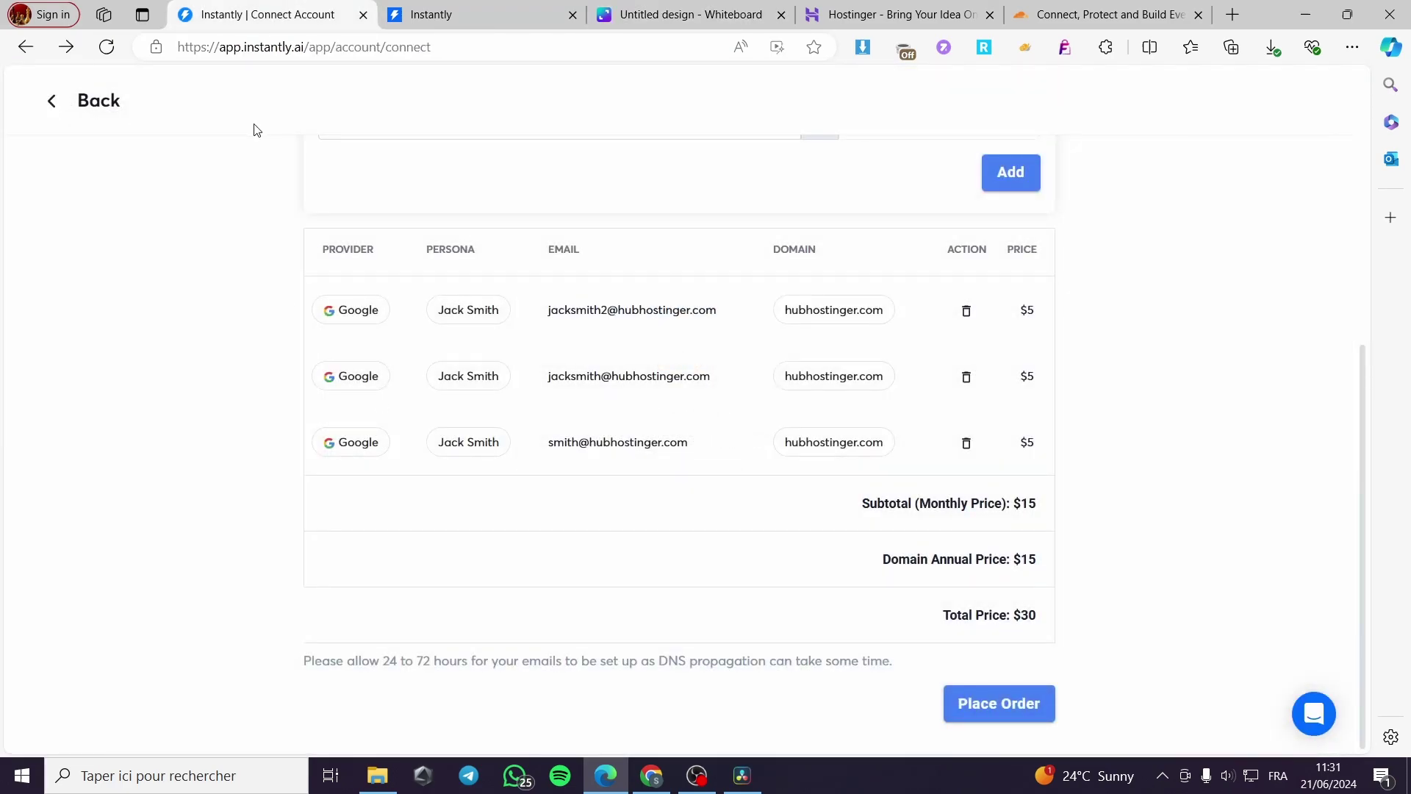
click(53, 103)
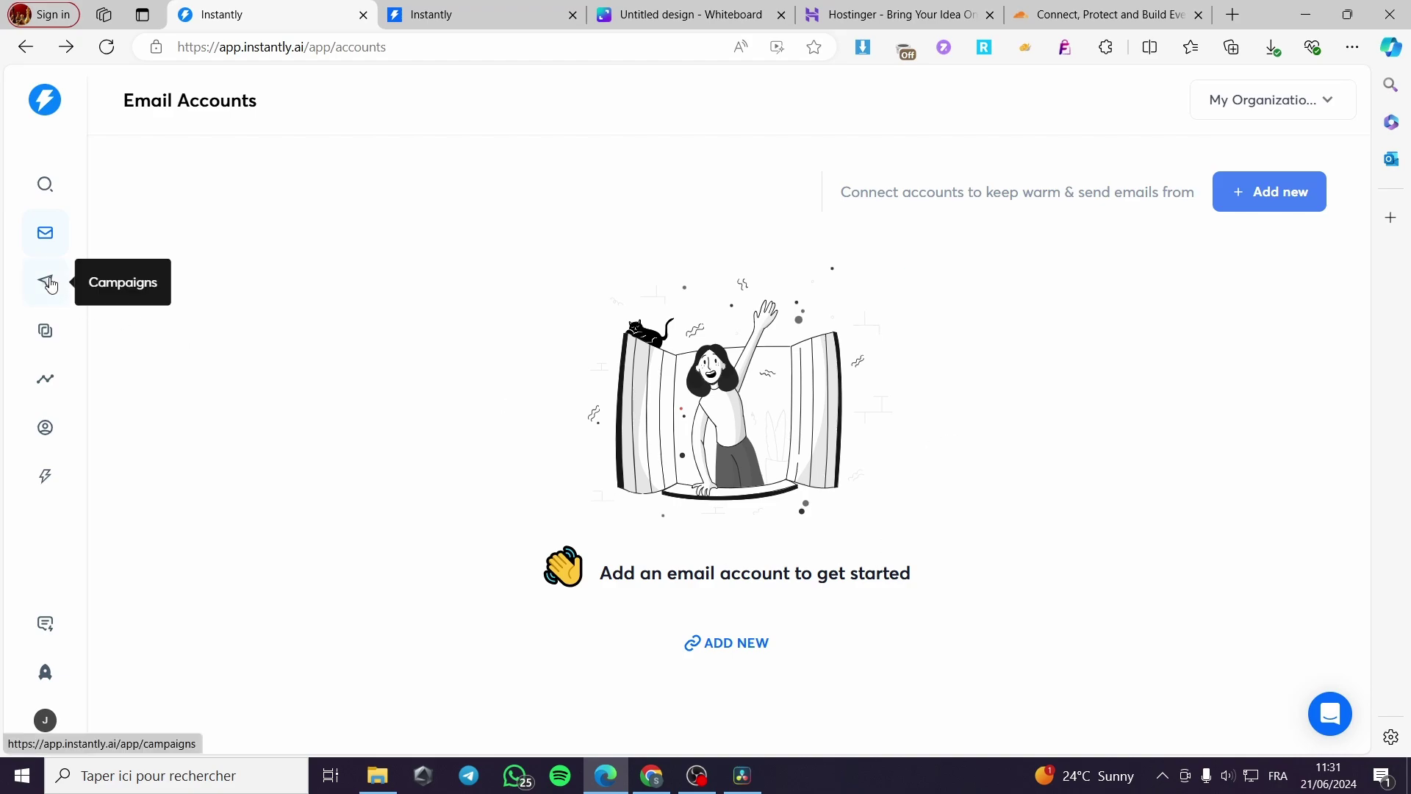
click(48, 283)
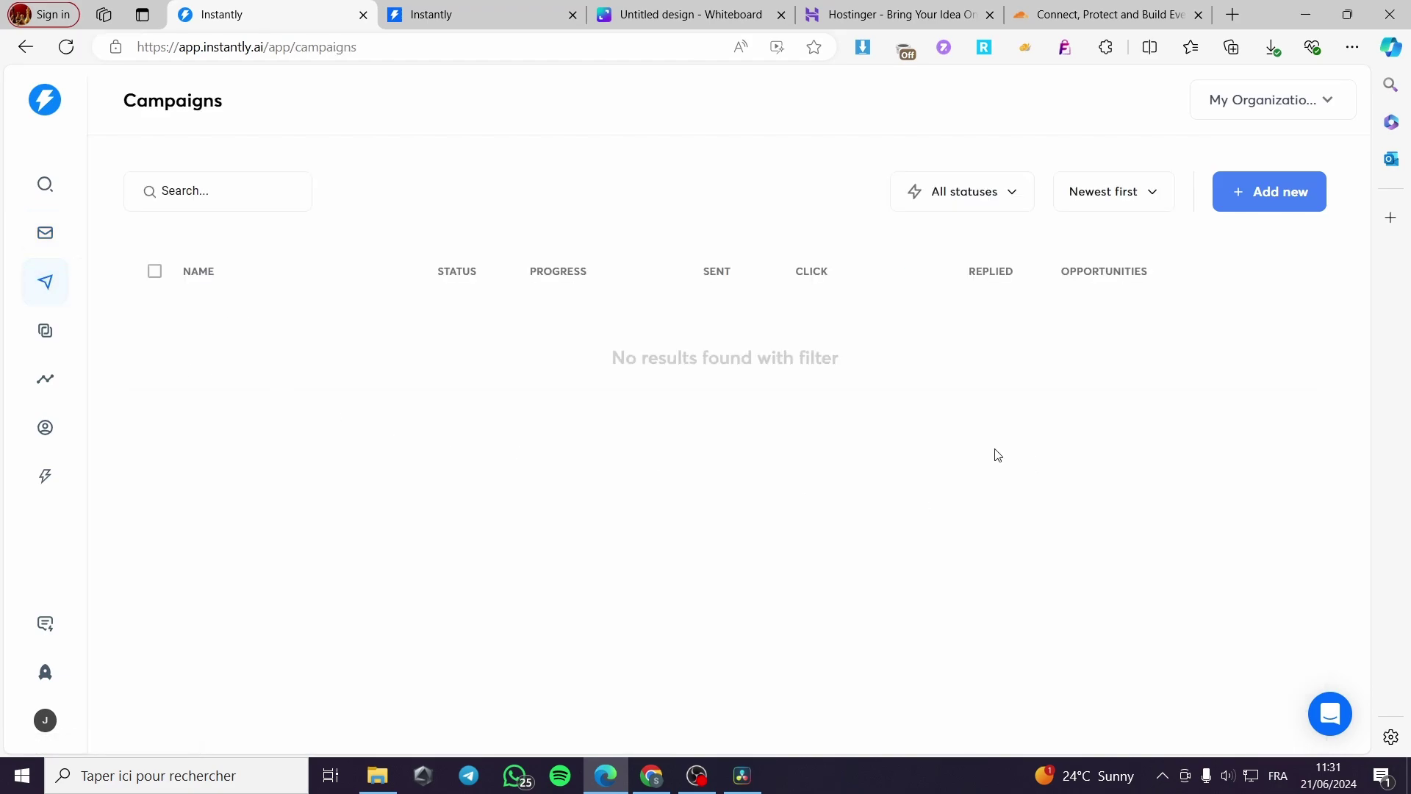
Create a campaign named My Campaign and choose to add its leads manually by email
click(1284, 200)
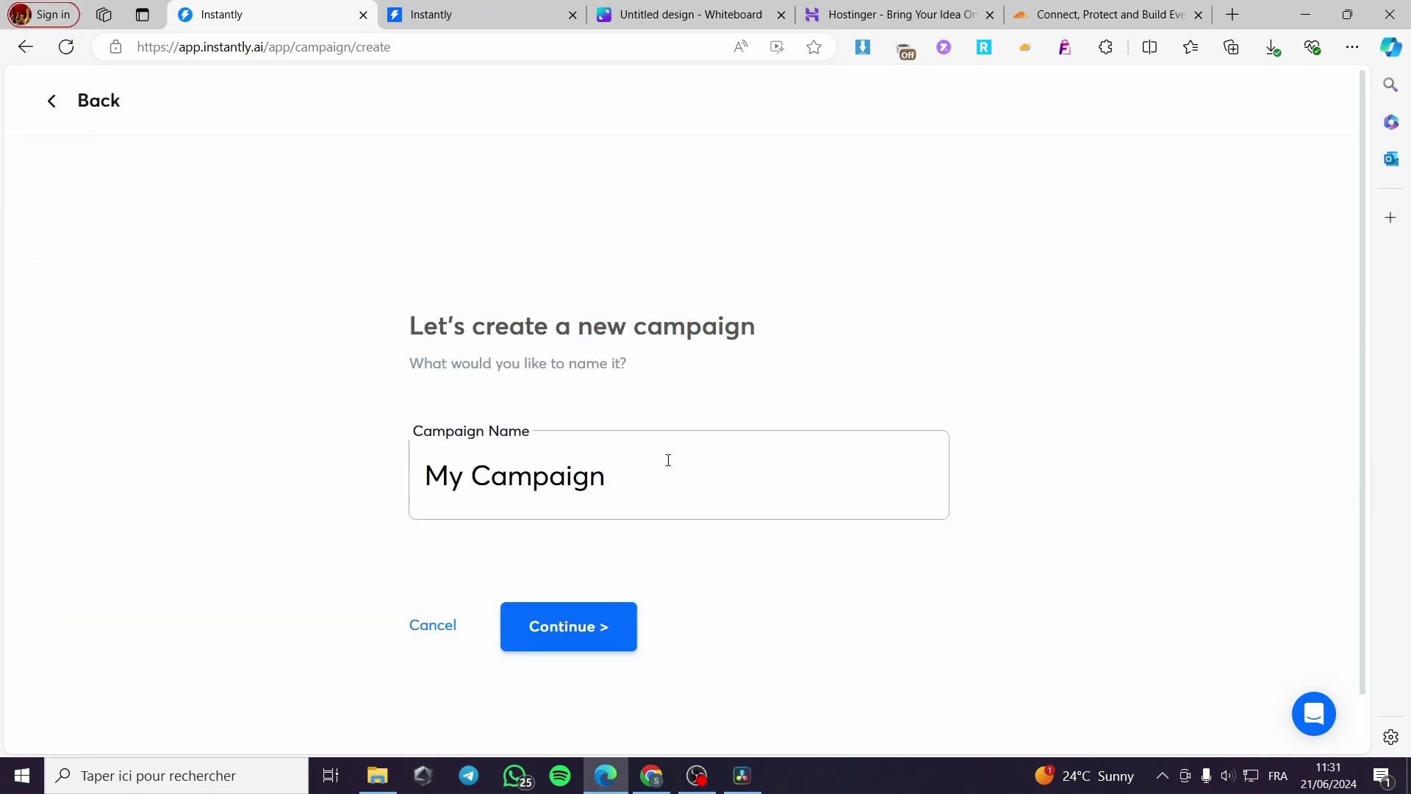
click(608, 623)
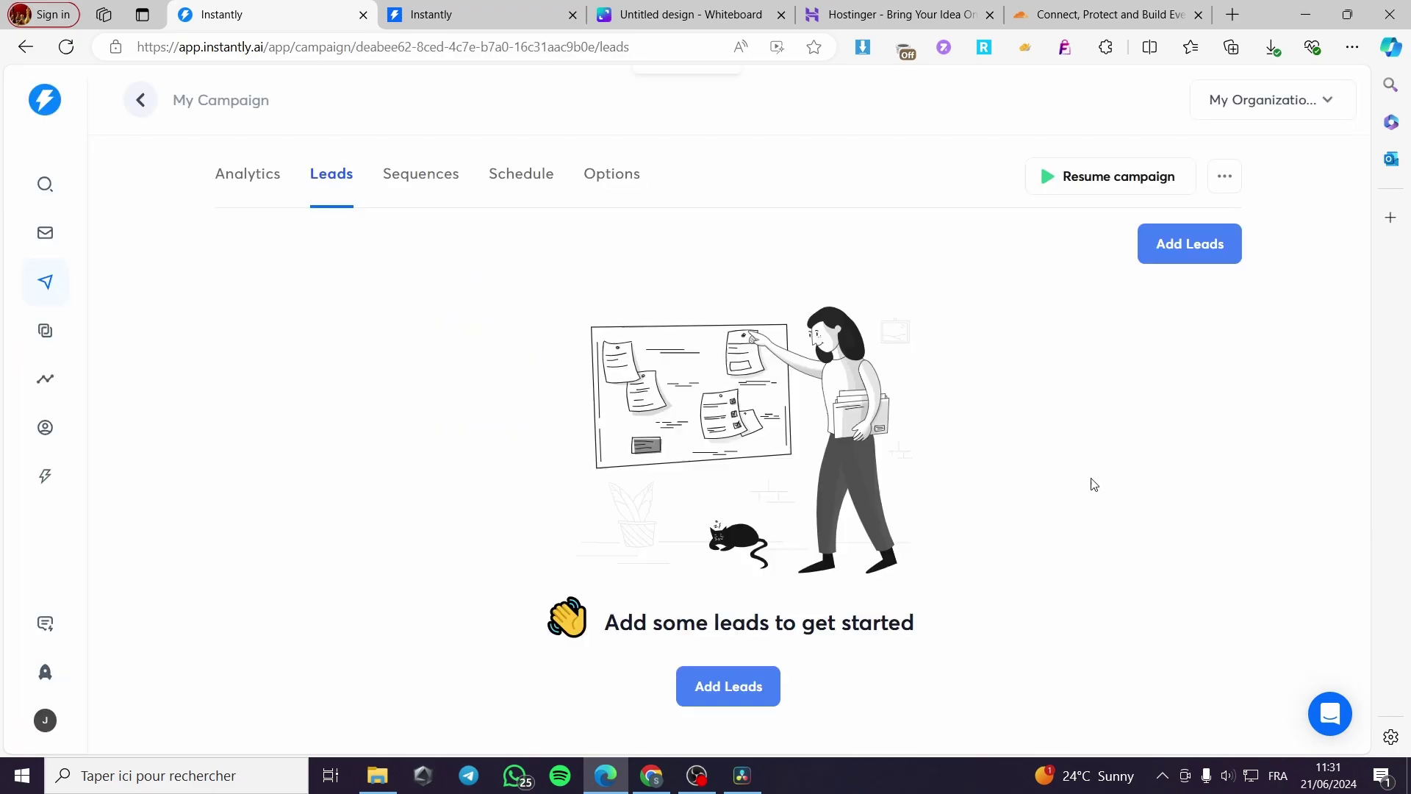
click(748, 695)
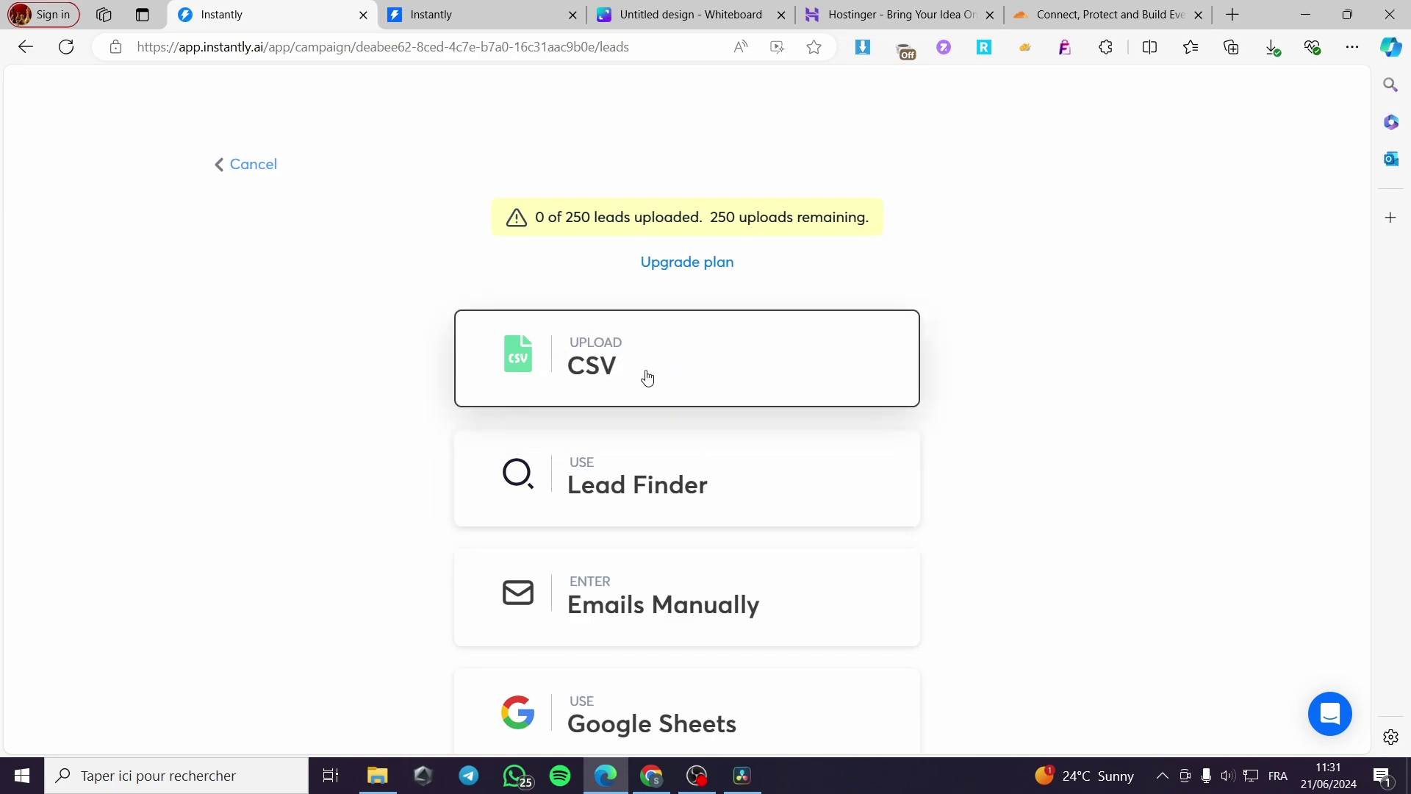
scroll(921, 389, down, 2)
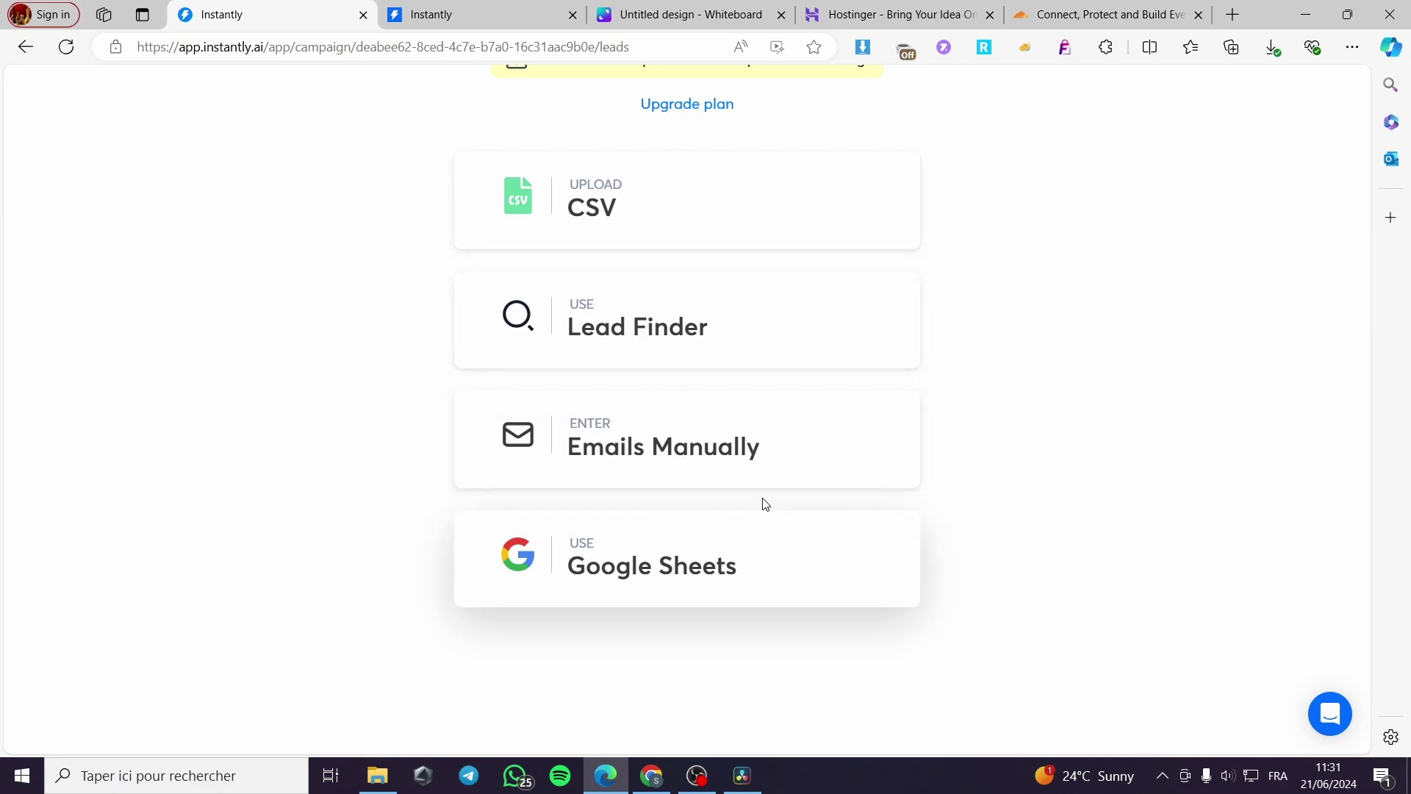
click(739, 448)
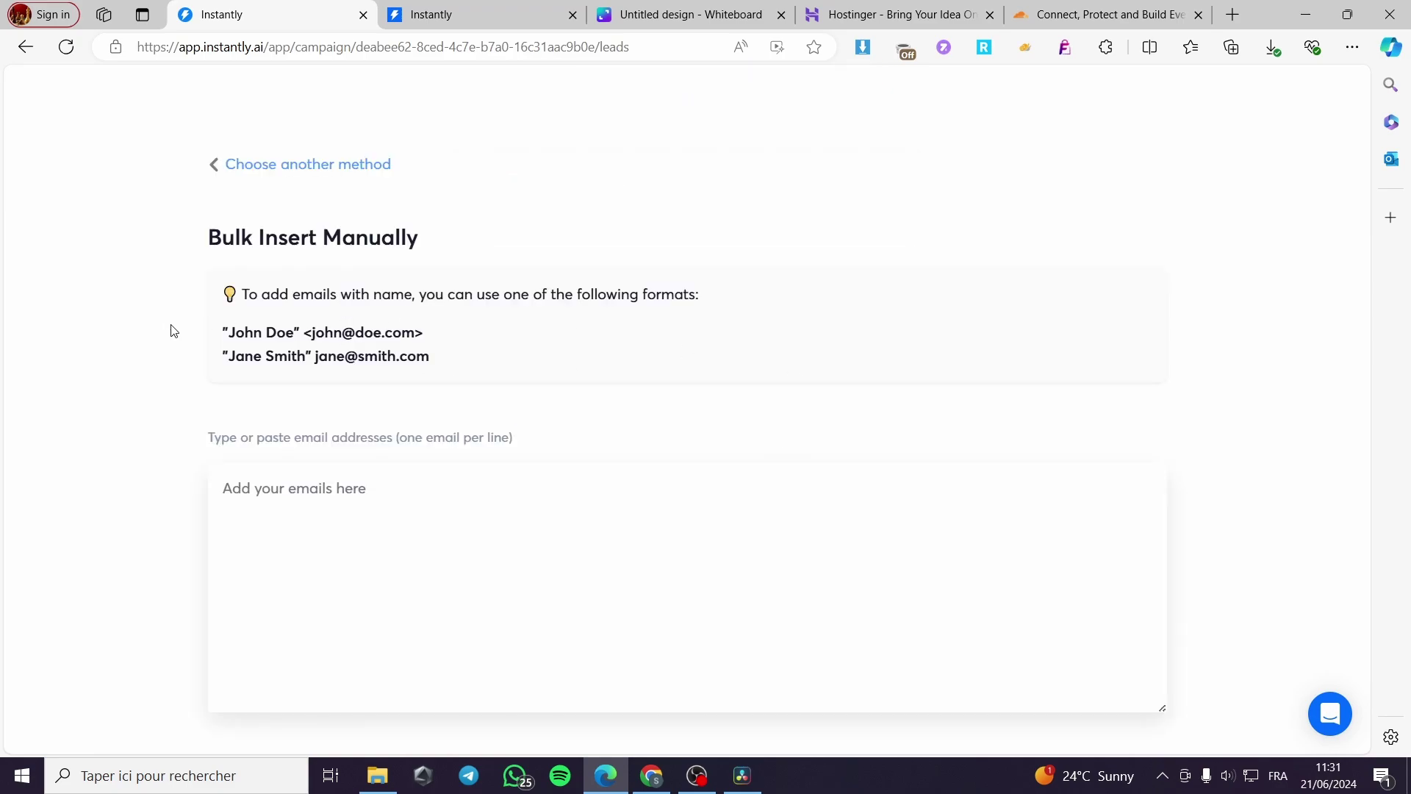
Paste the example address as the single lead, leave verification off, and upload it
drag(419, 334, 312, 333)
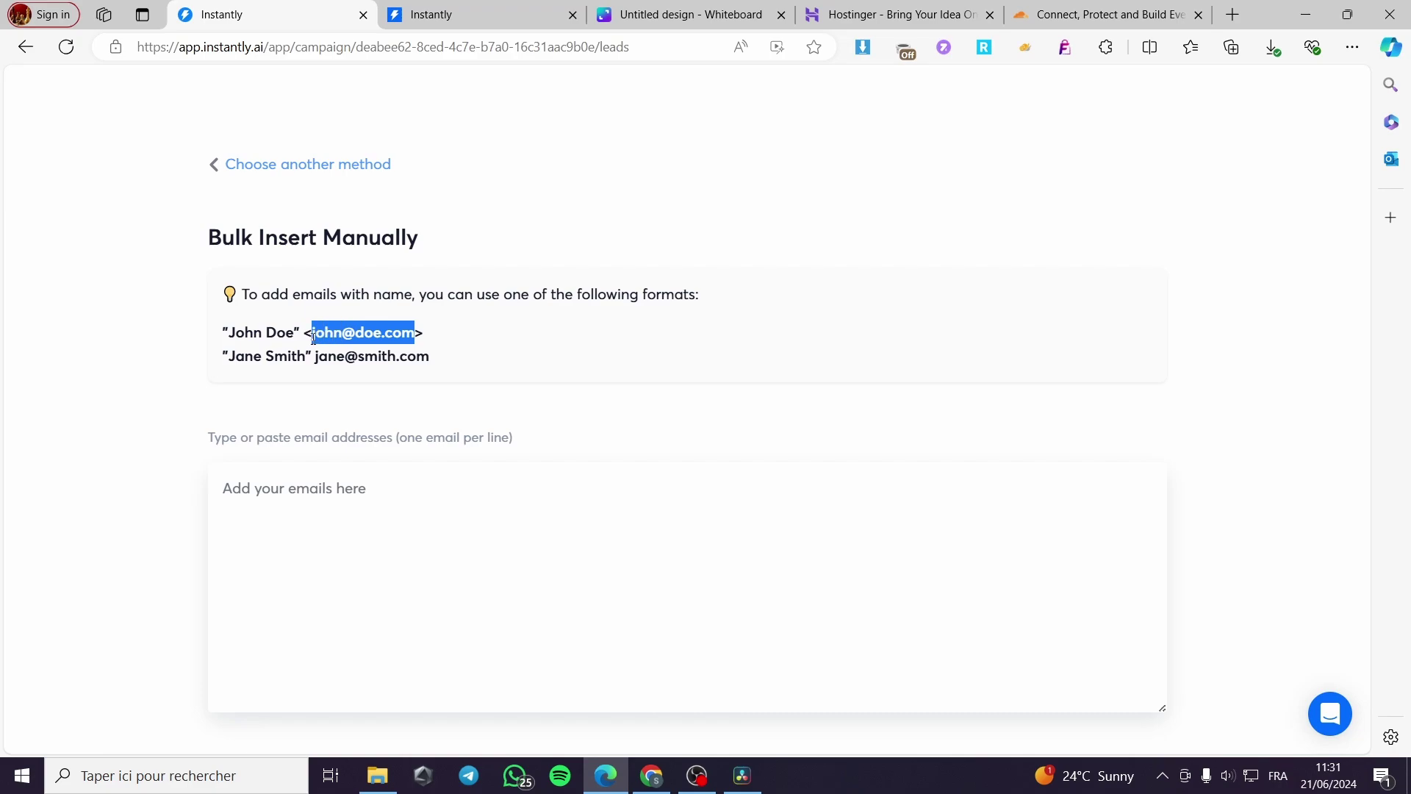
right_click(335, 338)
click(417, 363)
click(334, 507)
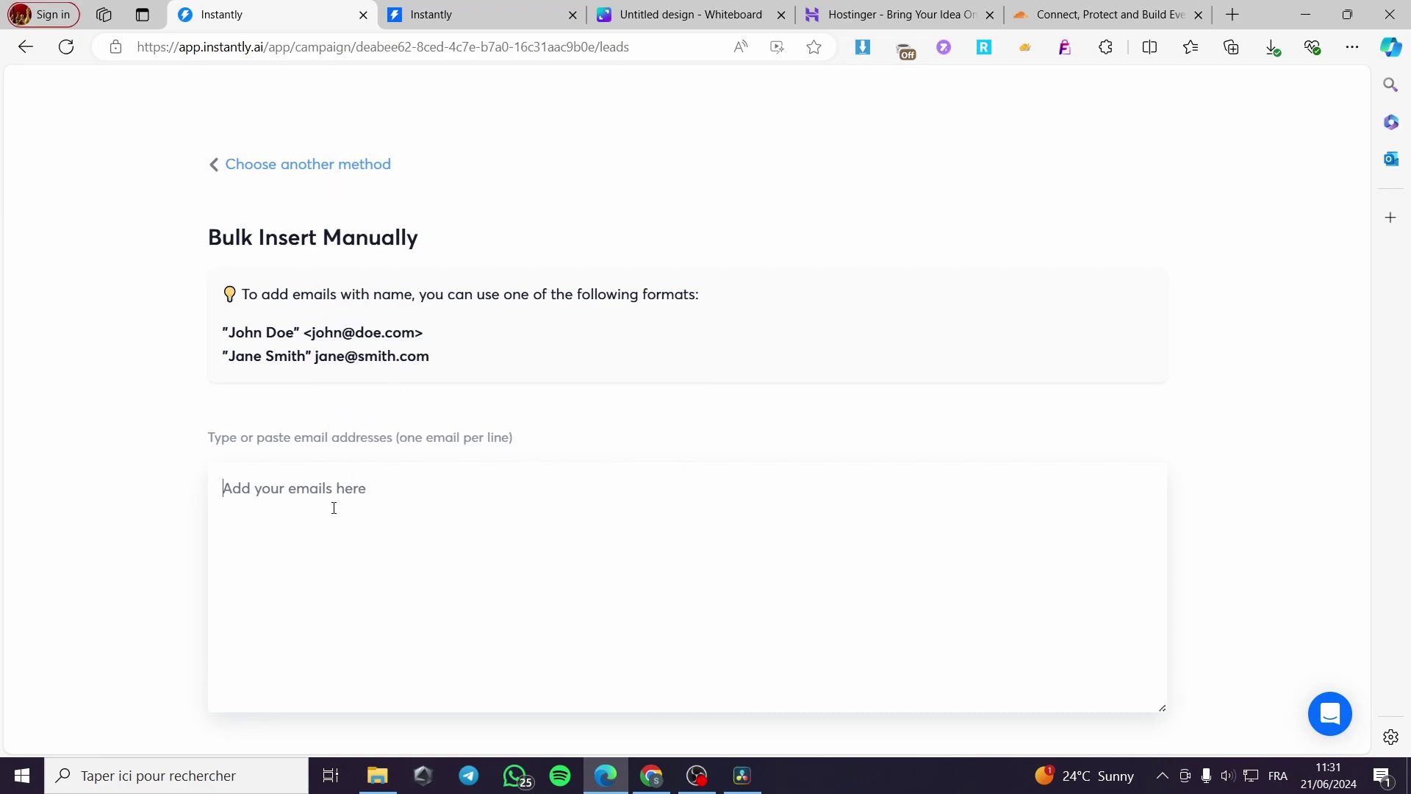
key(ctrl+v)
scroll(367, 441, down, 2)
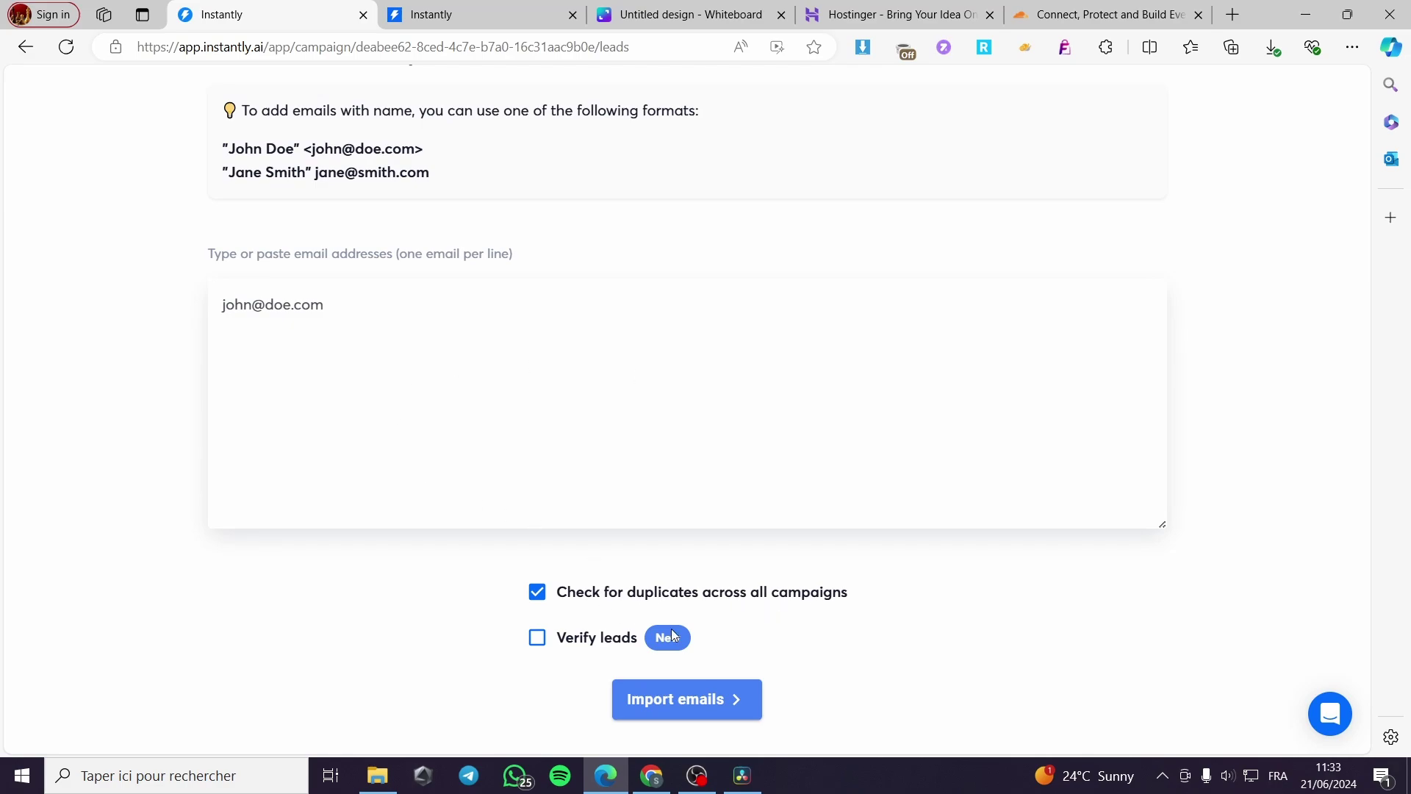
click(537, 639)
click(537, 640)
click(696, 698)
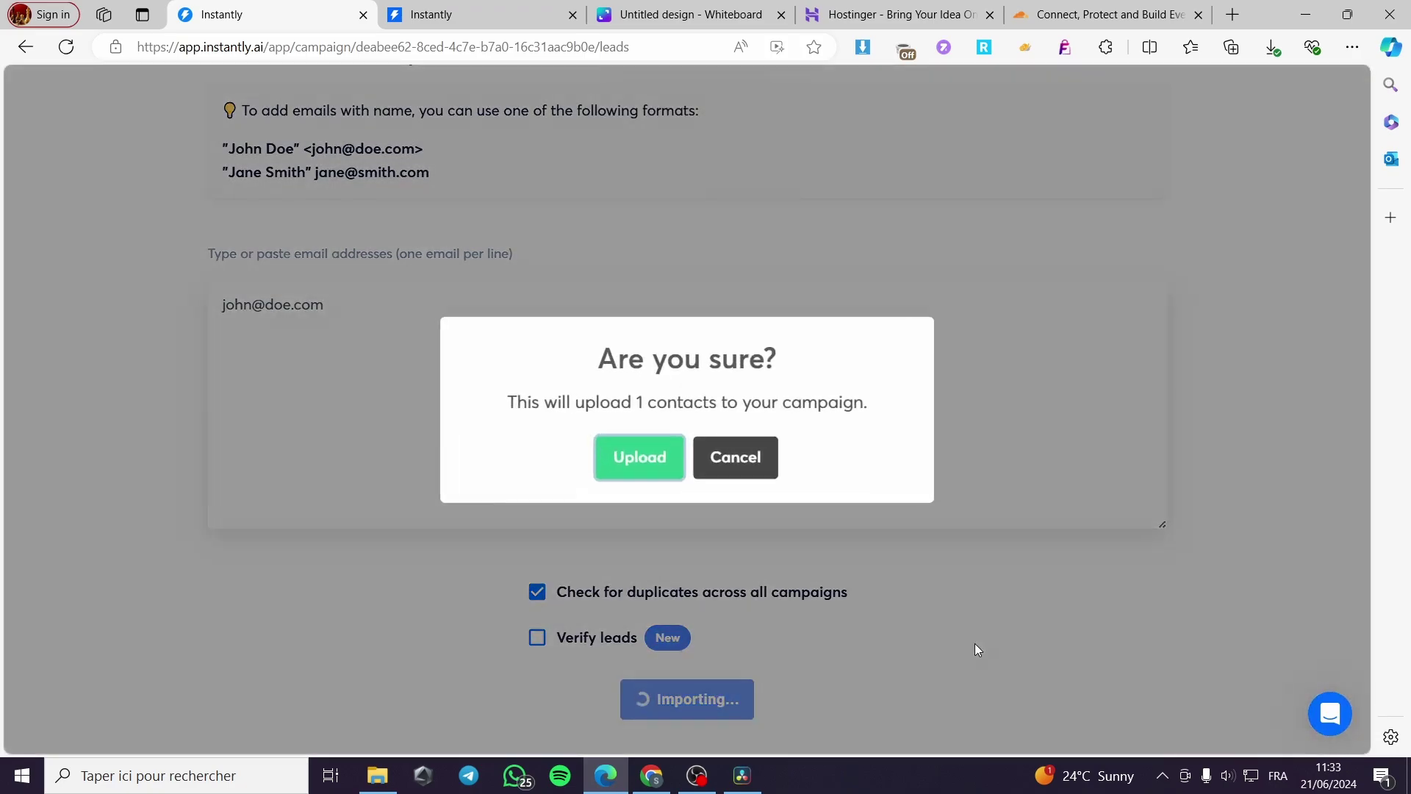
click(643, 459)
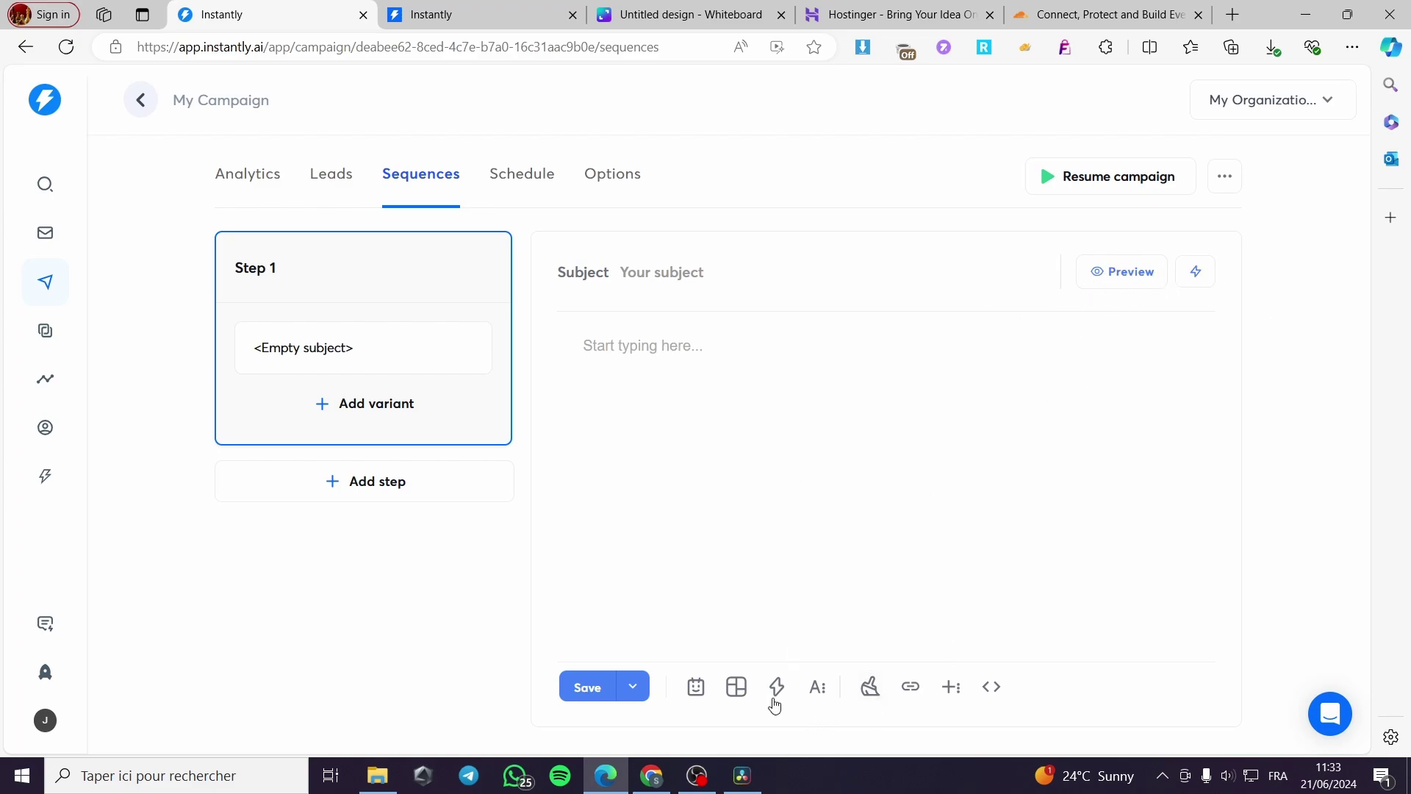
click(776, 687)
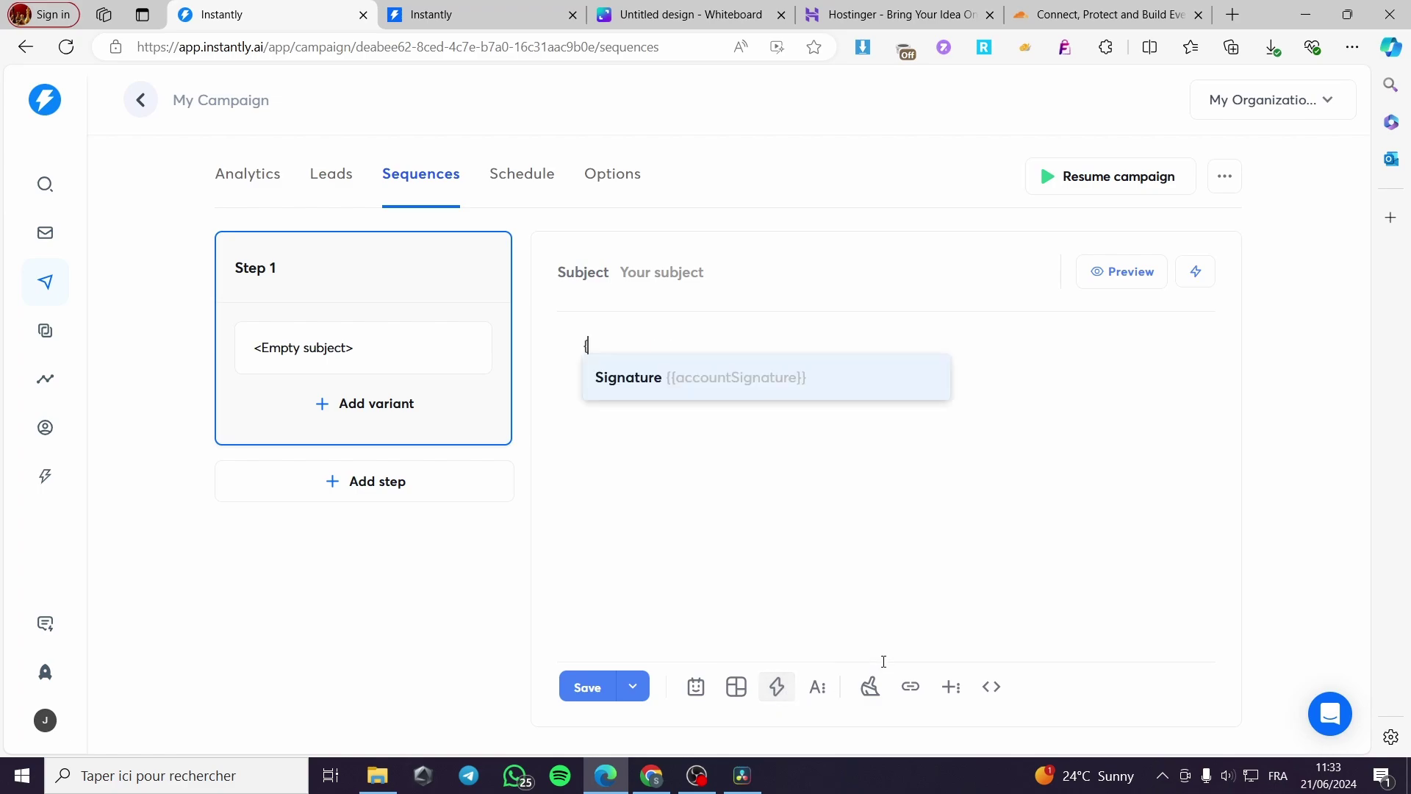
click(776, 687)
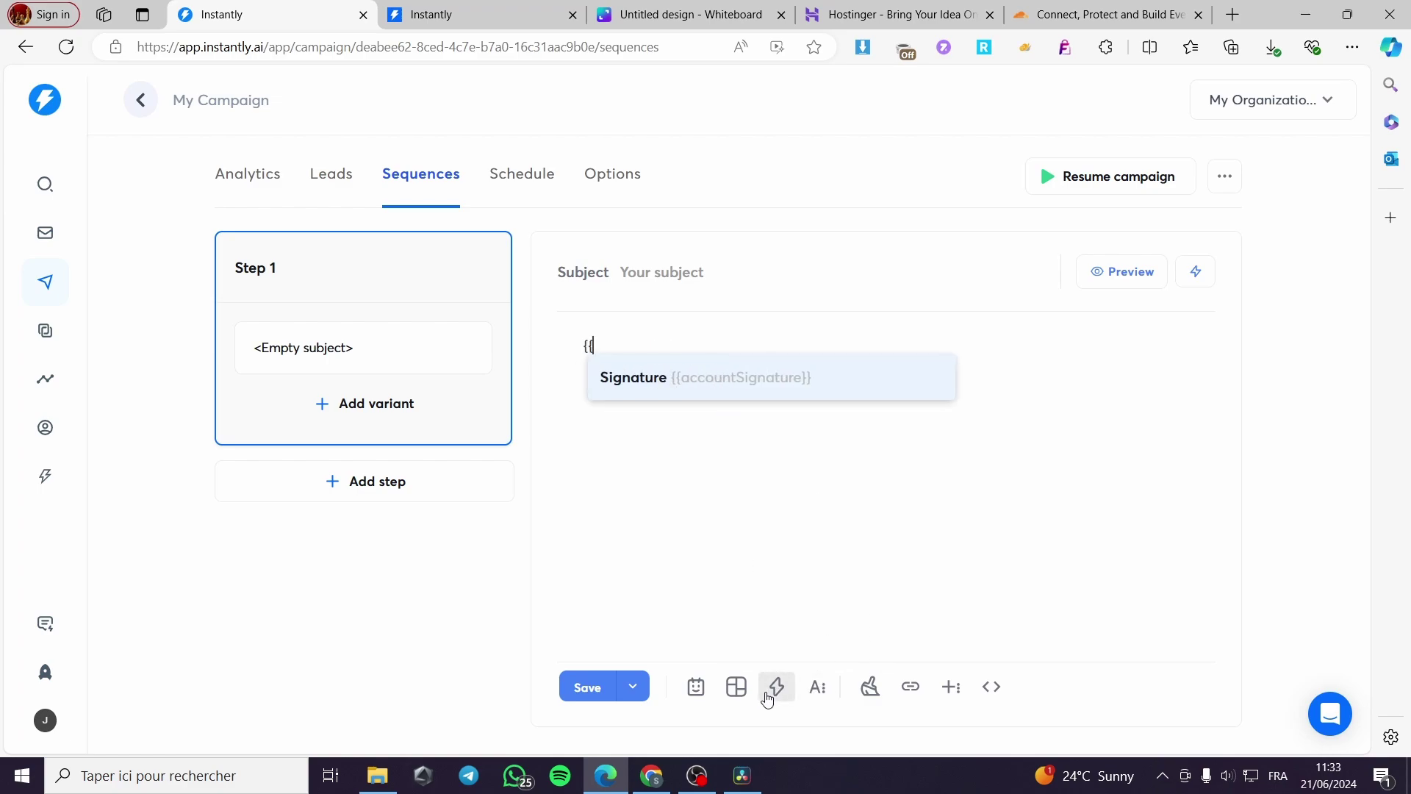
key(BackSpace)
key(BackSpace)
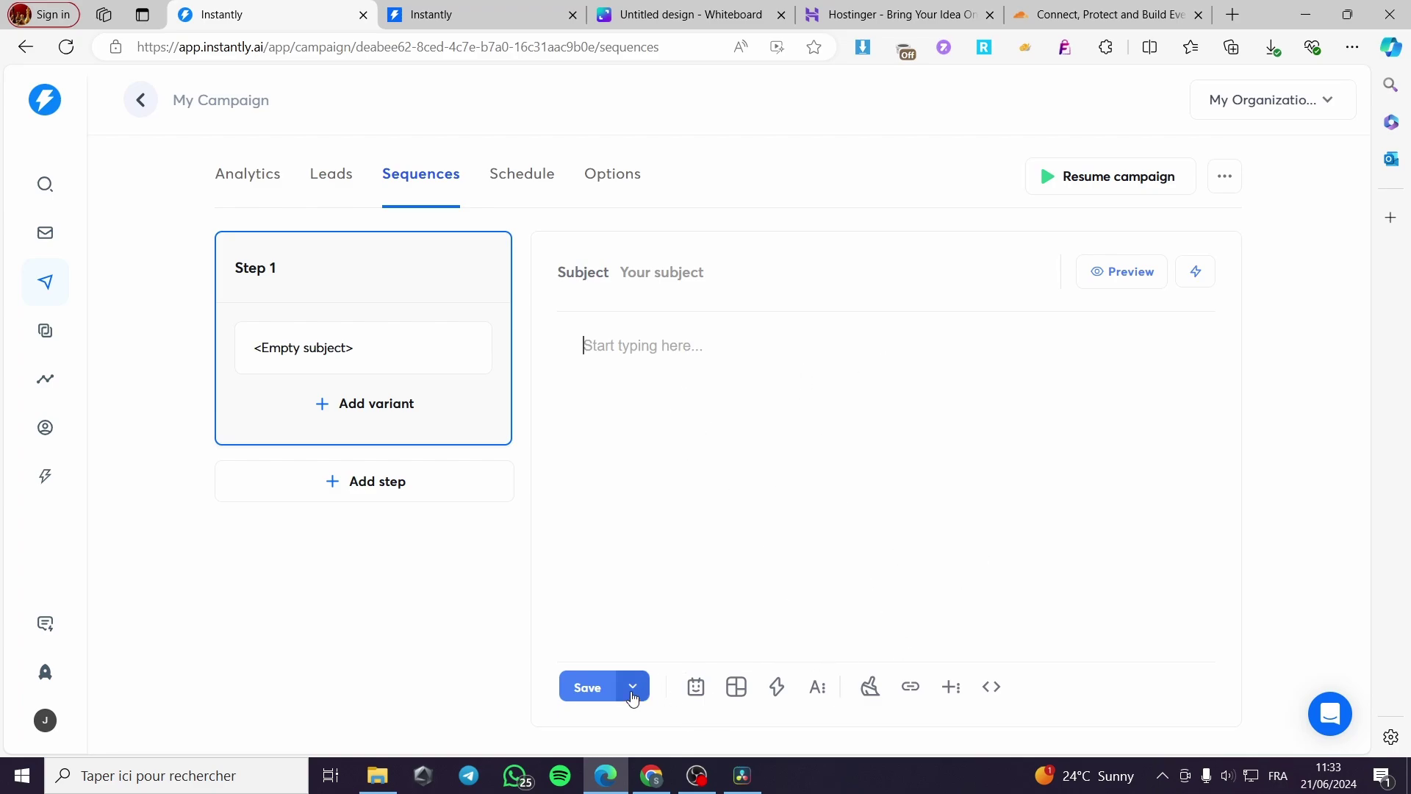
click(632, 686)
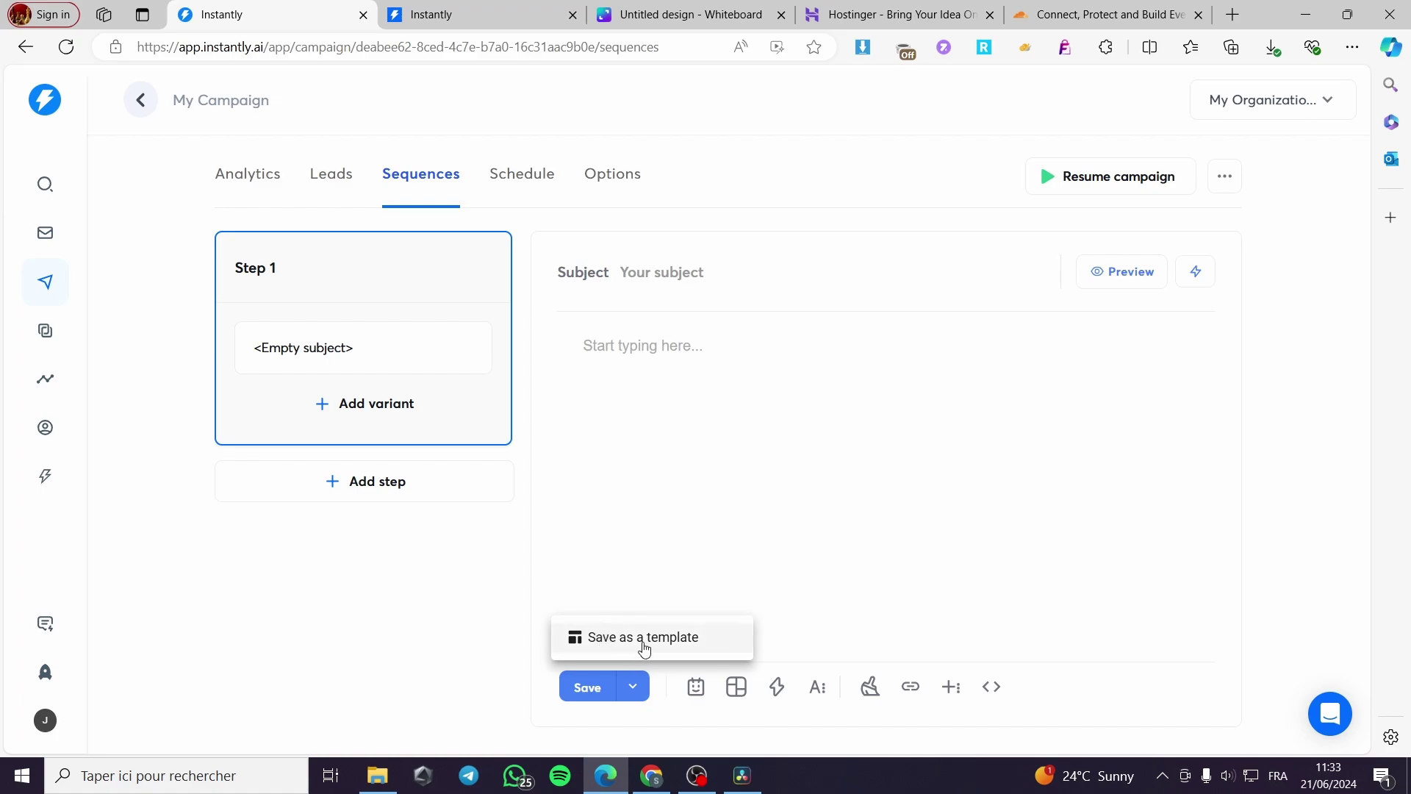
click(644, 655)
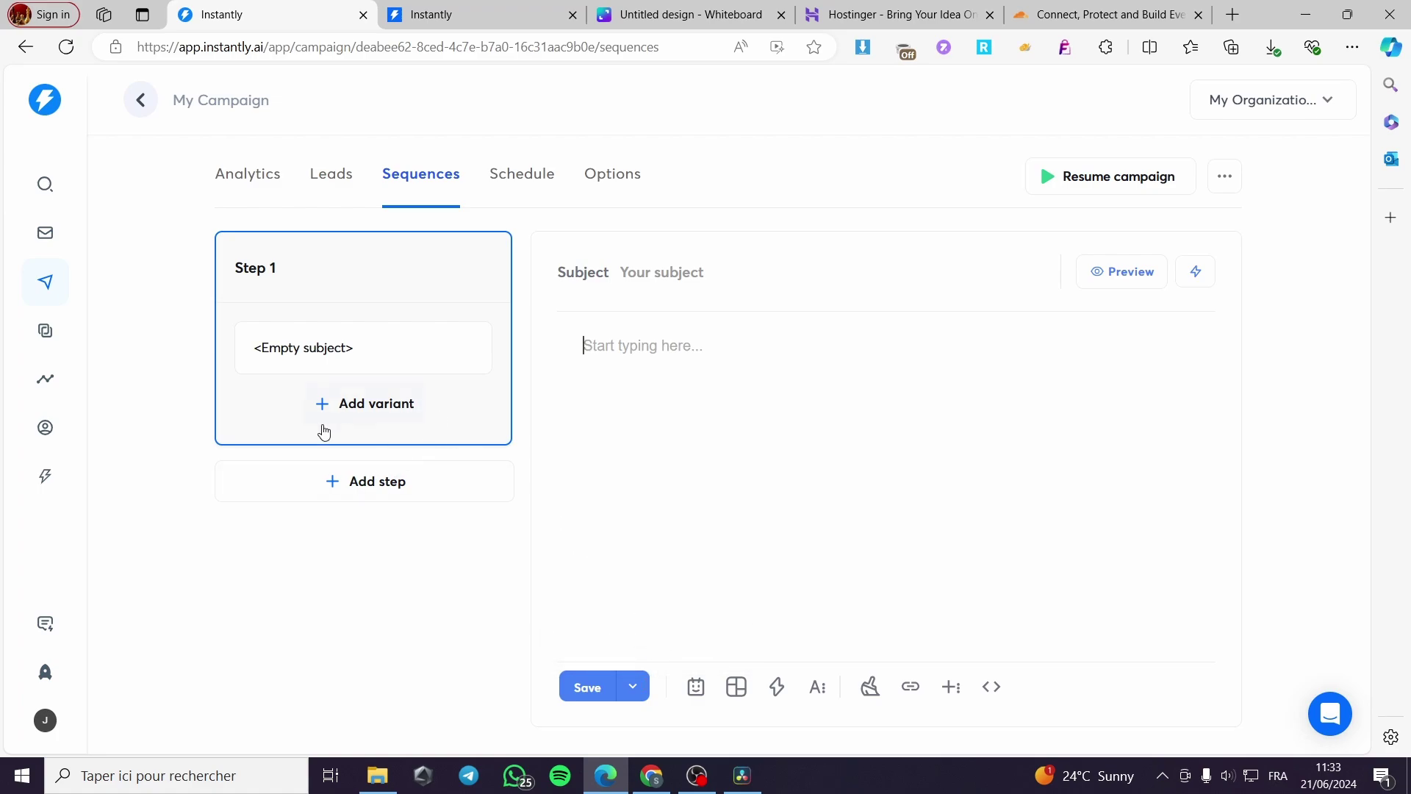
click(334, 482)
scroll(405, 542, down, 1)
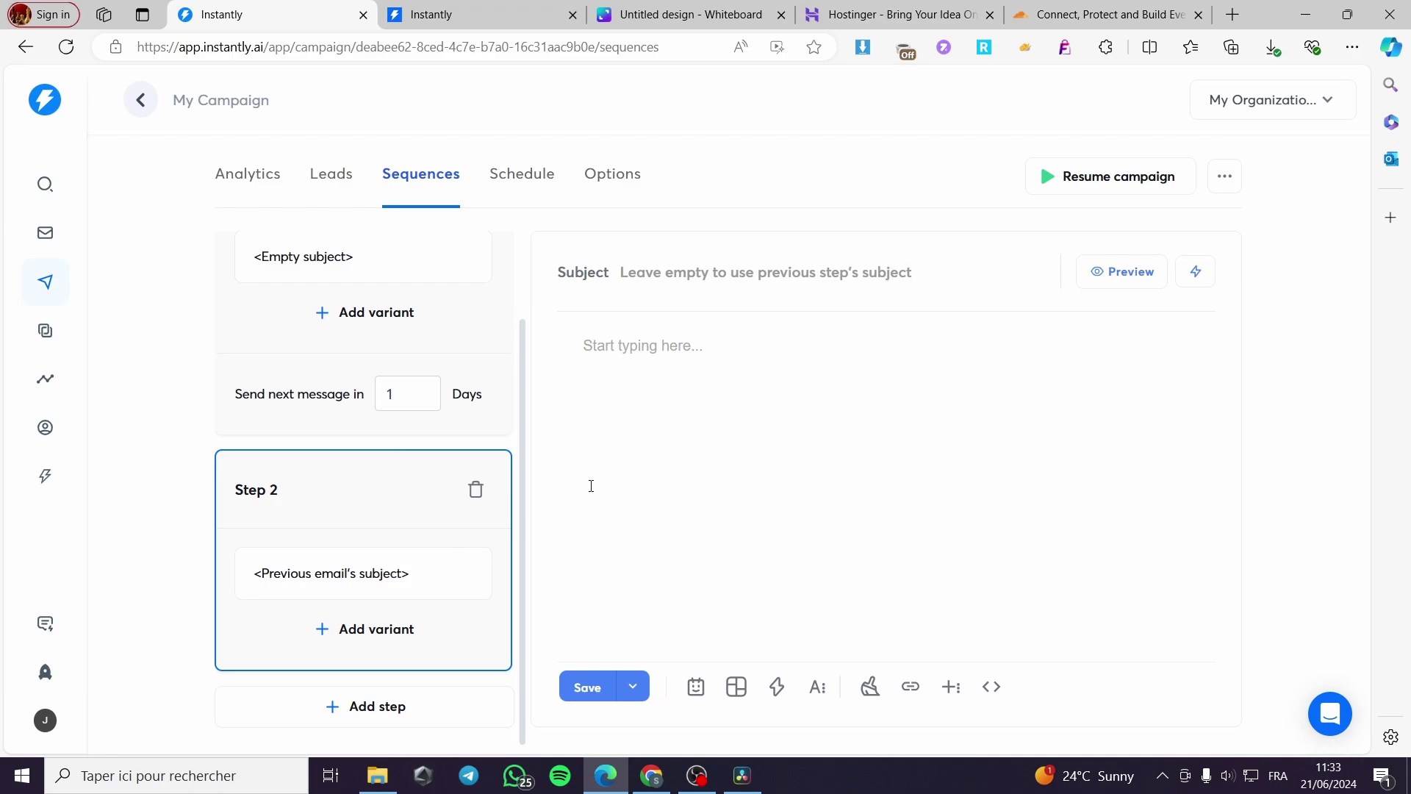
click(476, 489)
key(Return)
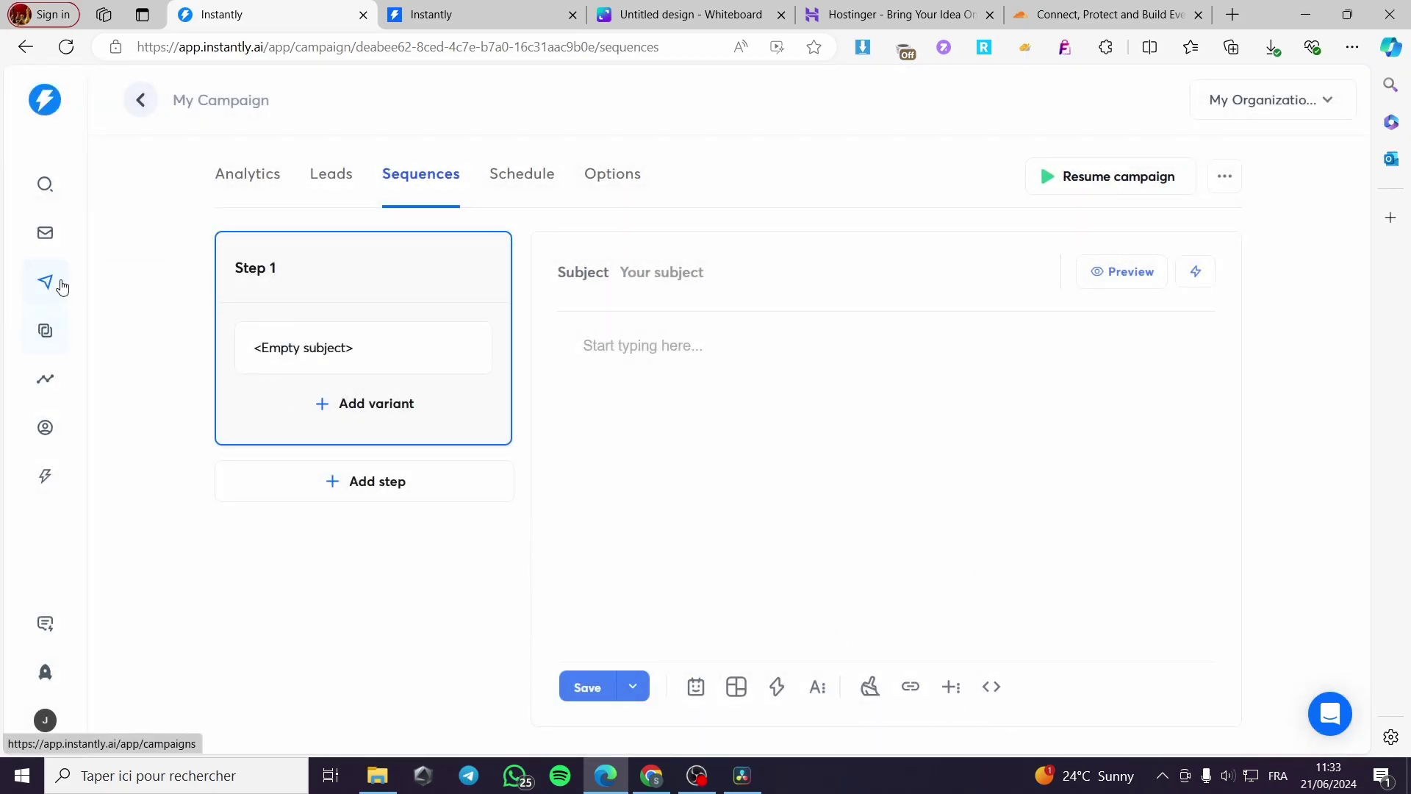
Filter the Unibox inbox to show only My Campaign
click(57, 317)
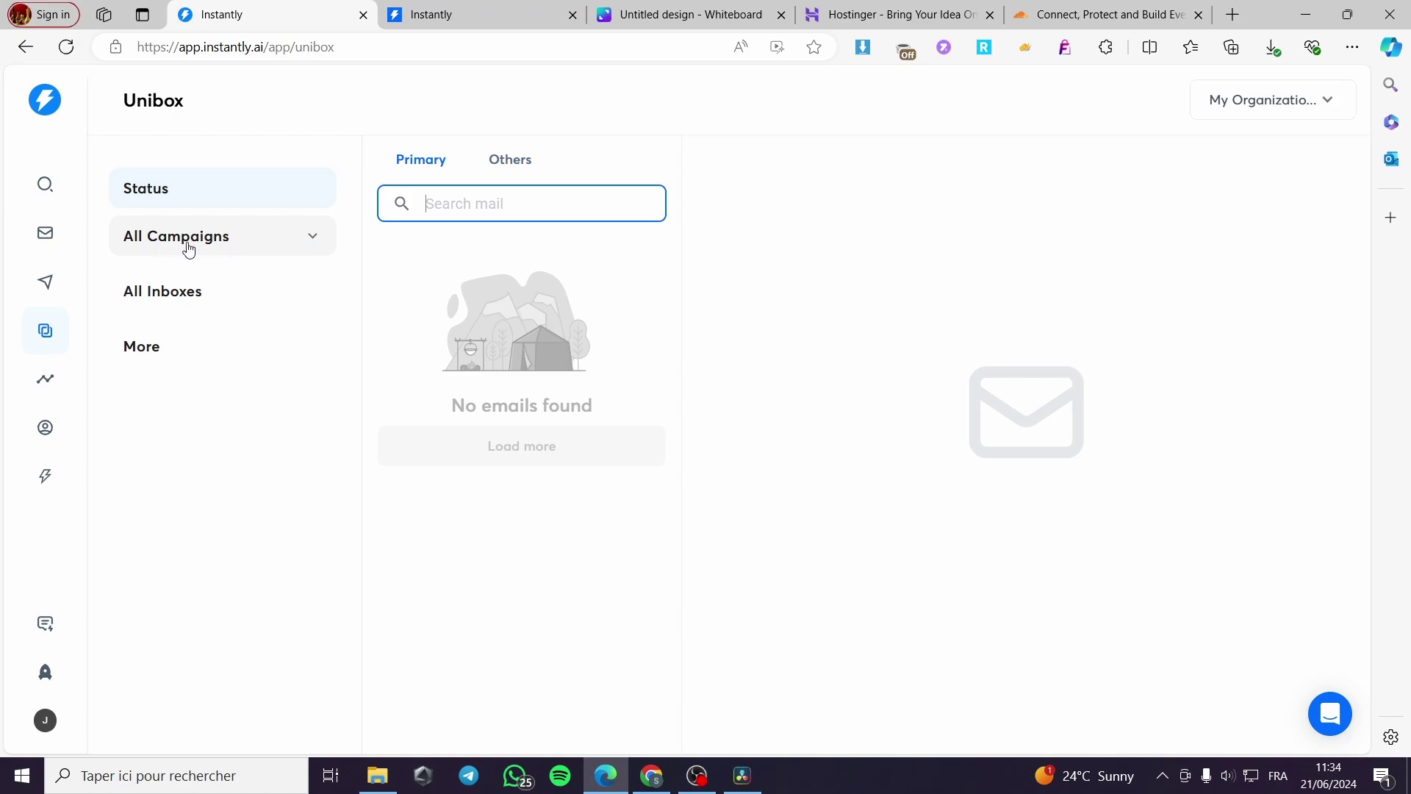
click(222, 251)
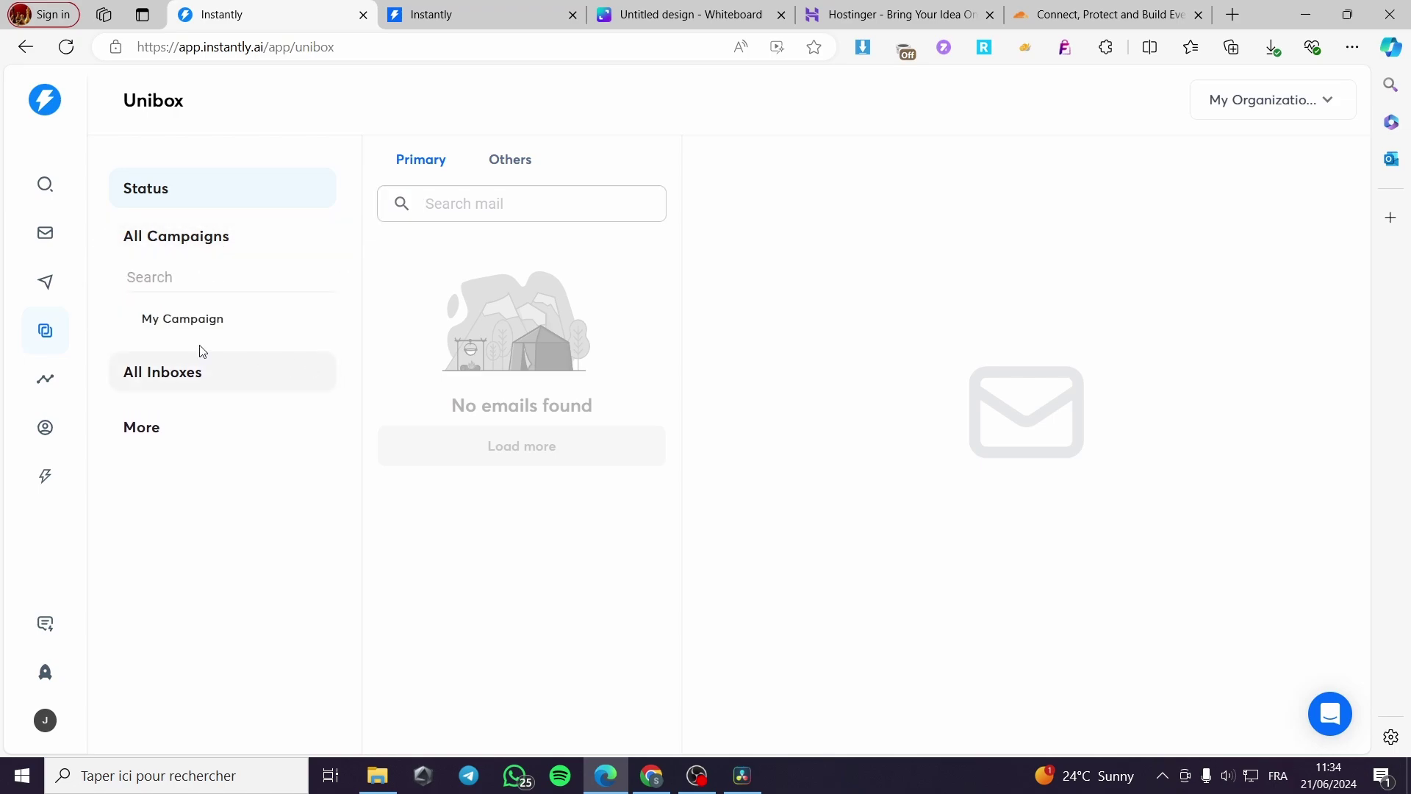
click(179, 332)
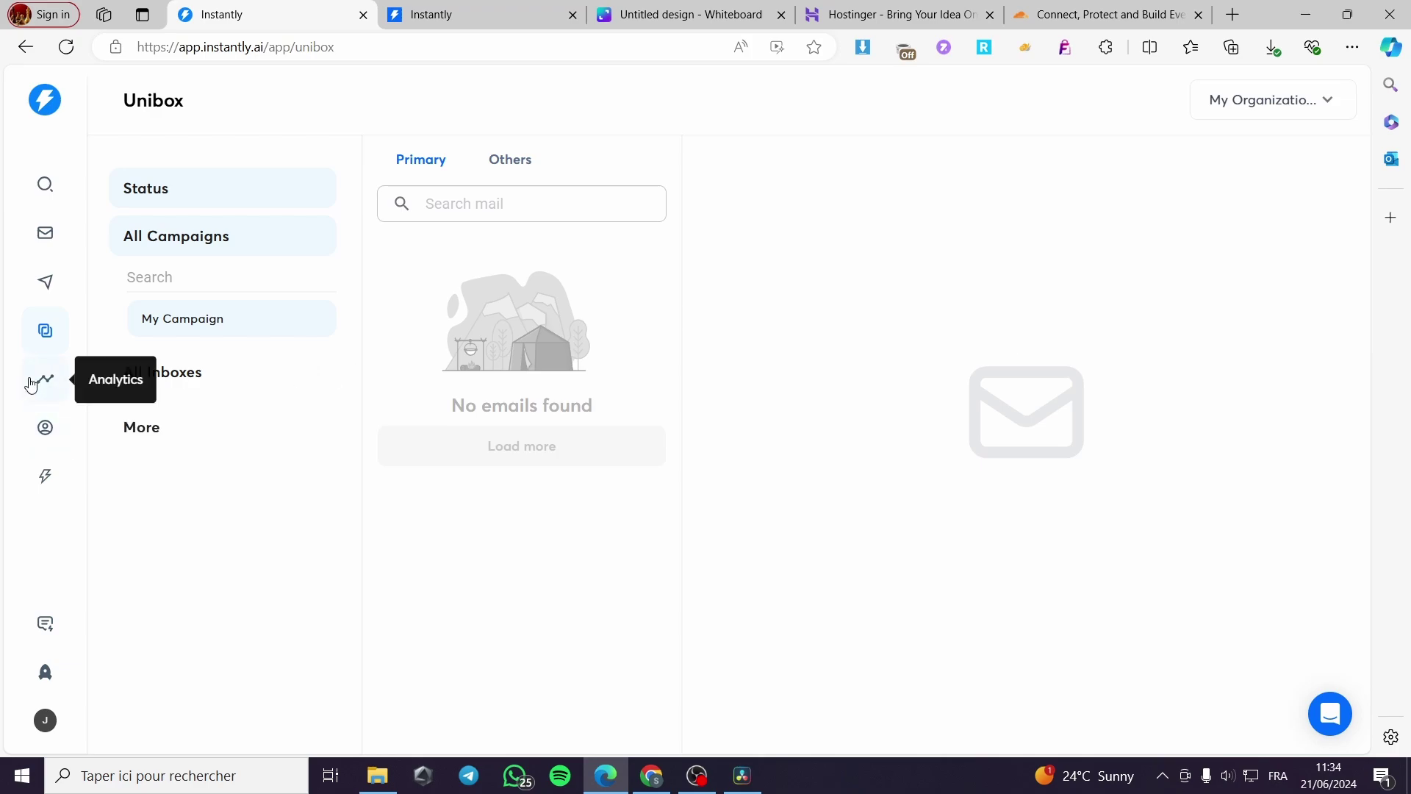
Review the Analytics overview: 0 emails sent, 0% open, click and reply rates
click(41, 380)
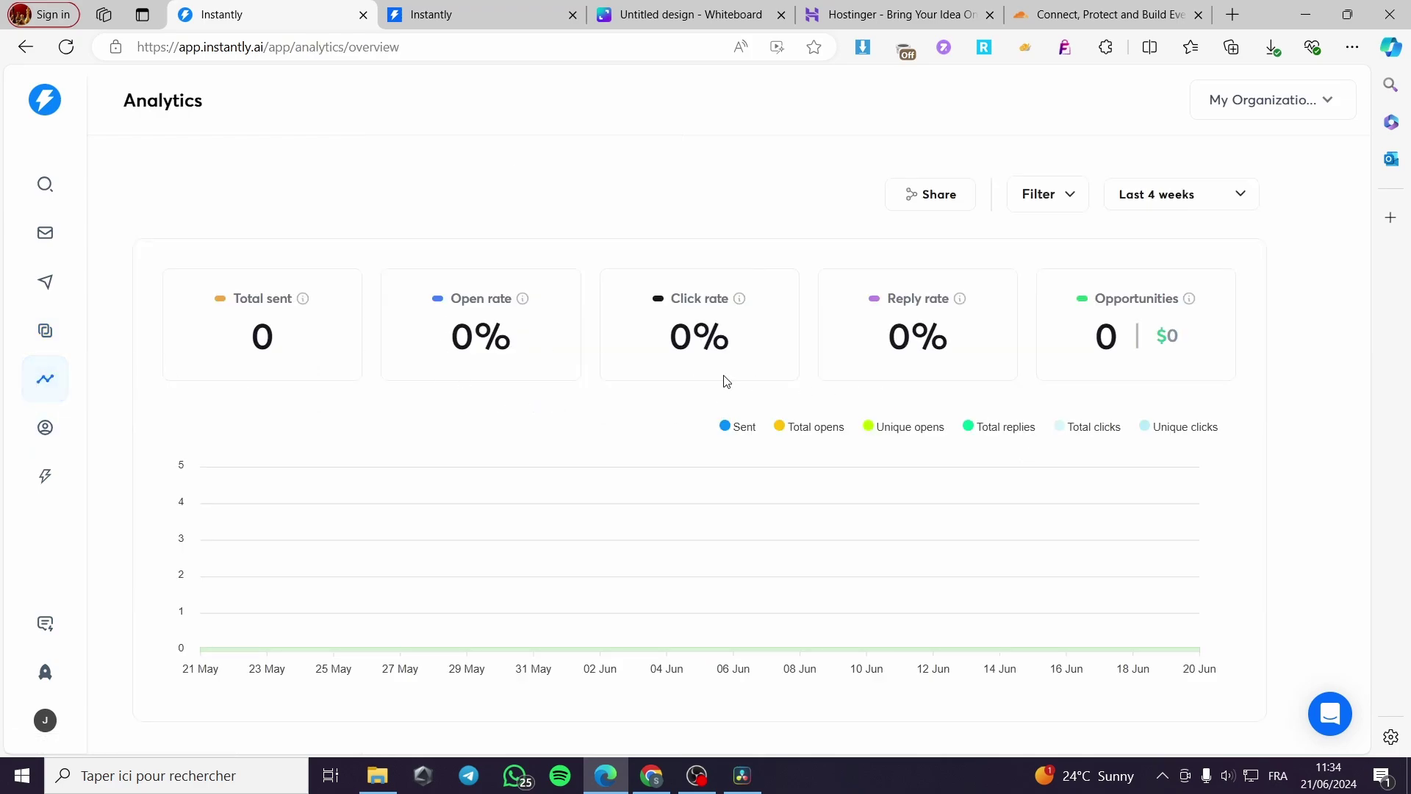
scroll(1192, 353, down, 1)
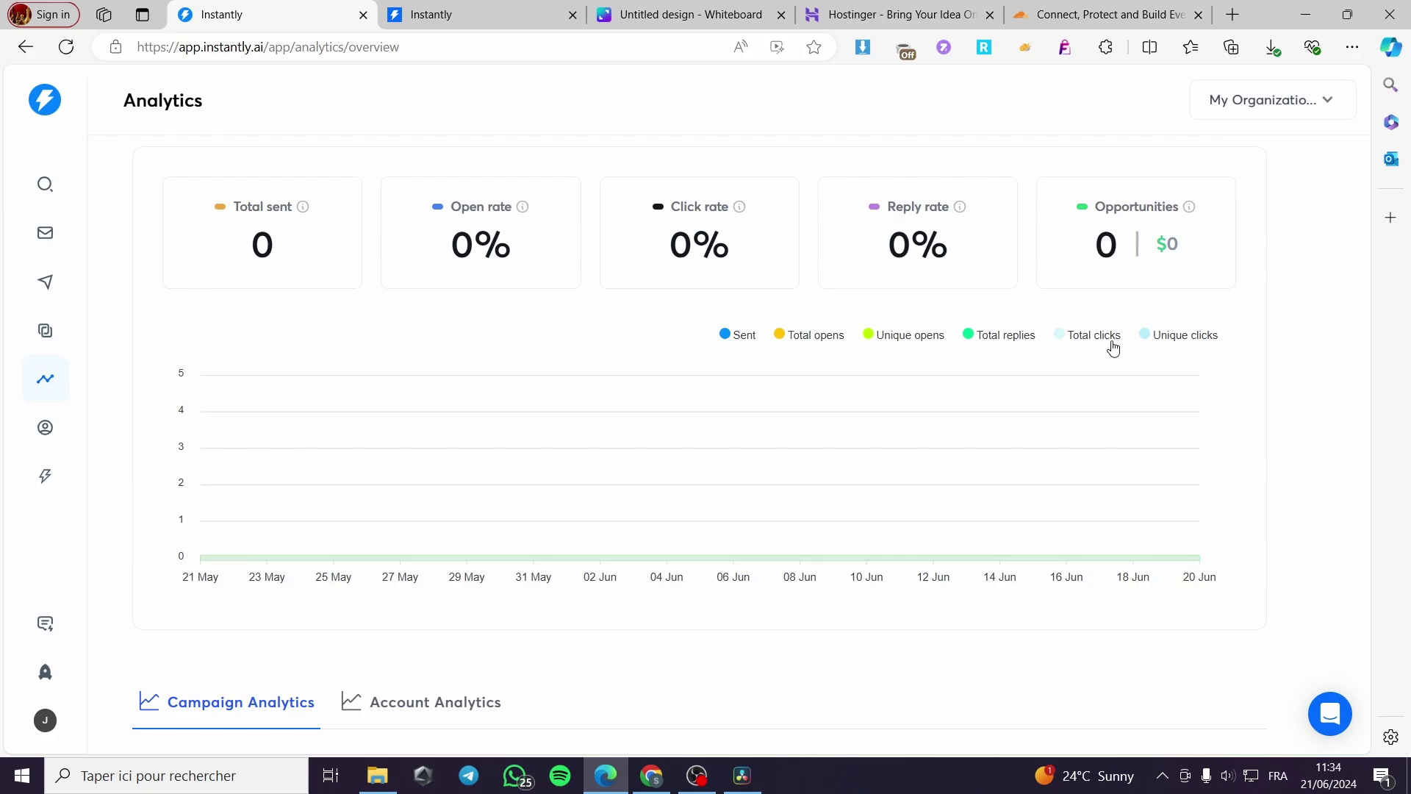
scroll(284, 567, down, 2)
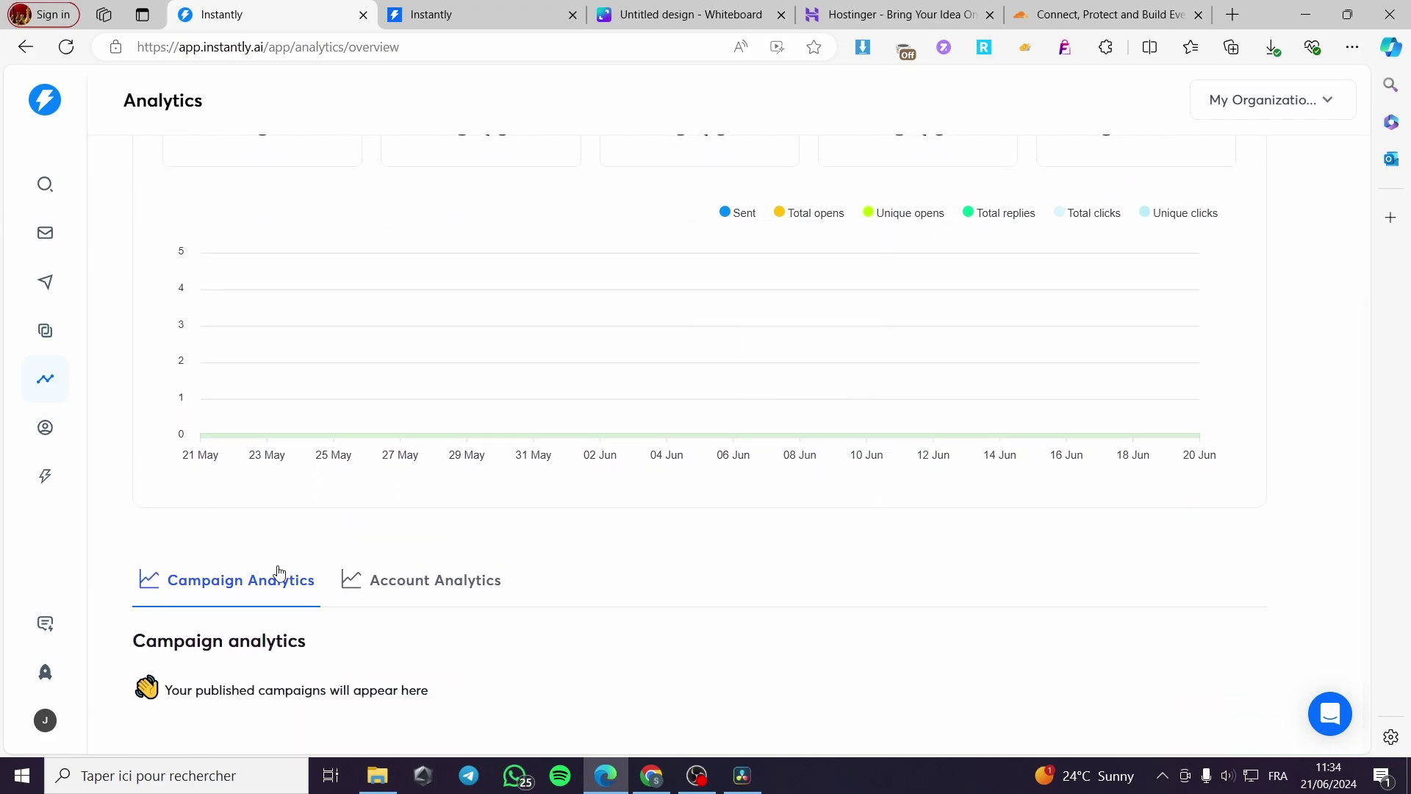
scroll(563, 700, up, 4)
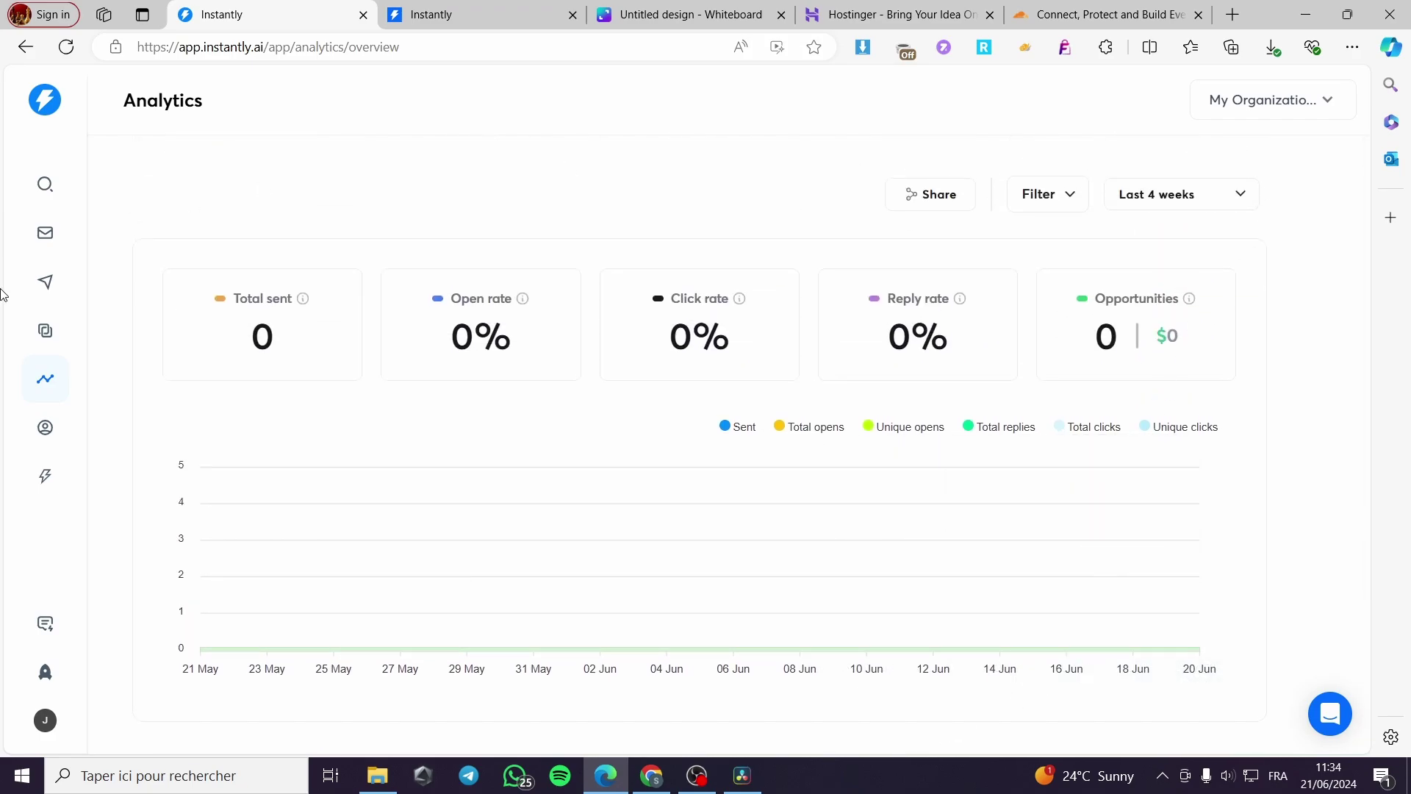